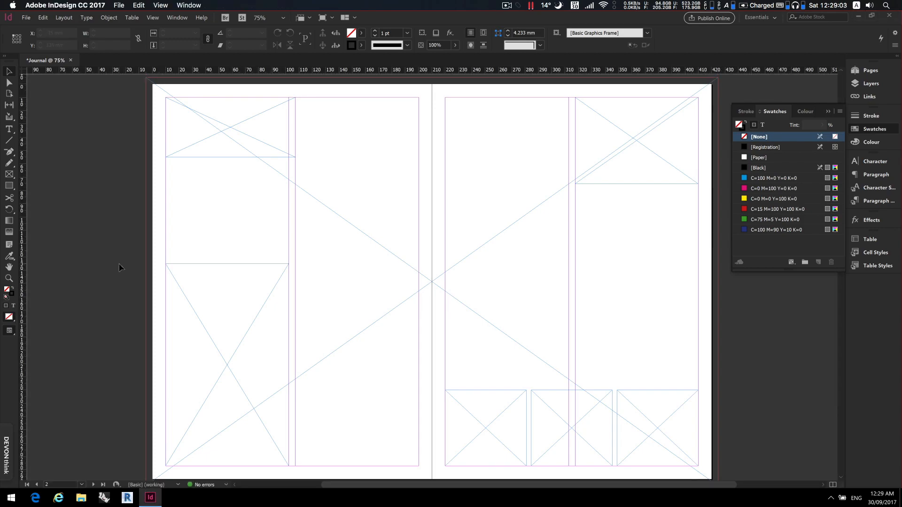
# - Switch to Safari, review the EXOtique article's title and three body paragraphs on ArchDaily, and return to InDesign
pyautogui.press('super+Tab')
pyautogui.scroll(6, 119, 264)
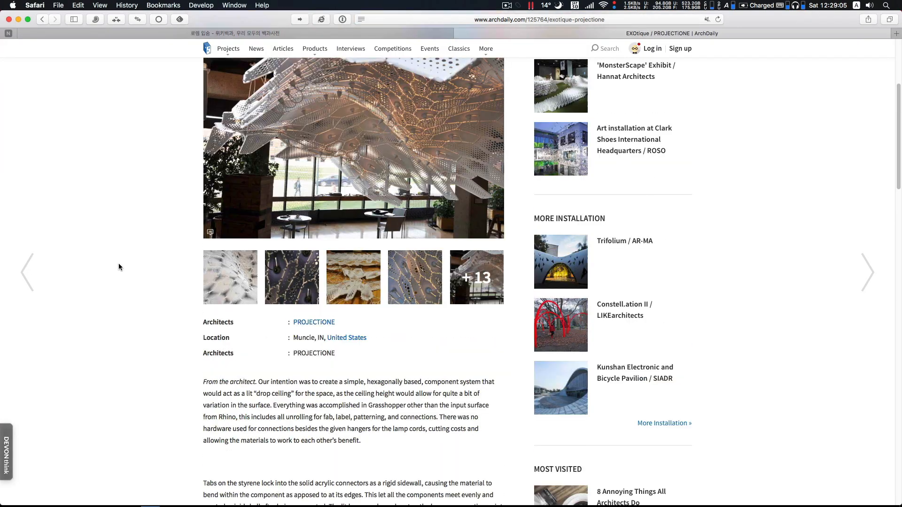
pyautogui.moveTo(205, 136); pyautogui.dragTo(331, 131)
pyautogui.click(168, 255)
pyautogui.scroll(-7, 168, 255)
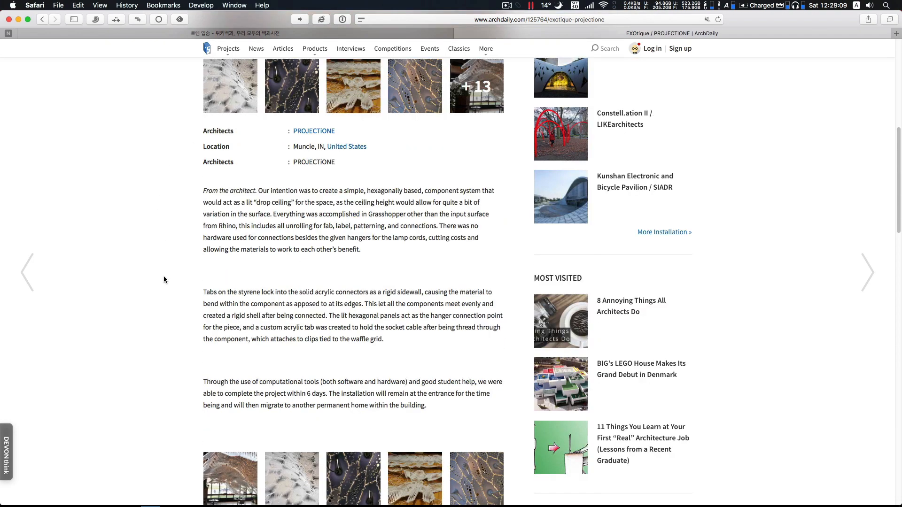
pyautogui.moveTo(203, 192); pyautogui.dragTo(427, 405)
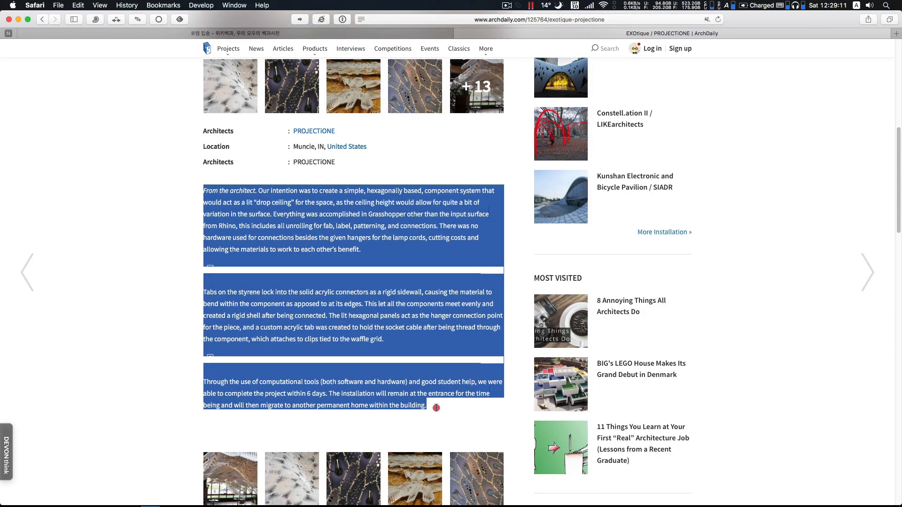
pyautogui.click(137, 318)
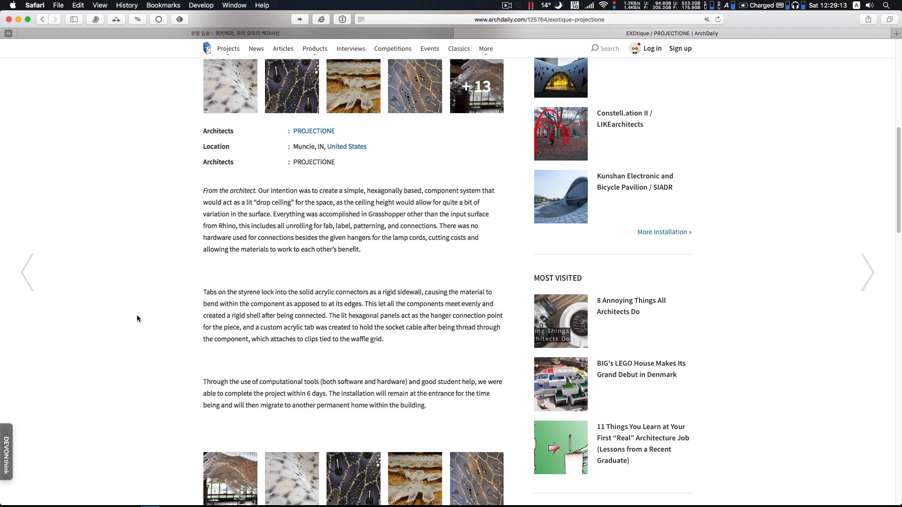
pyautogui.press('super+Tab')
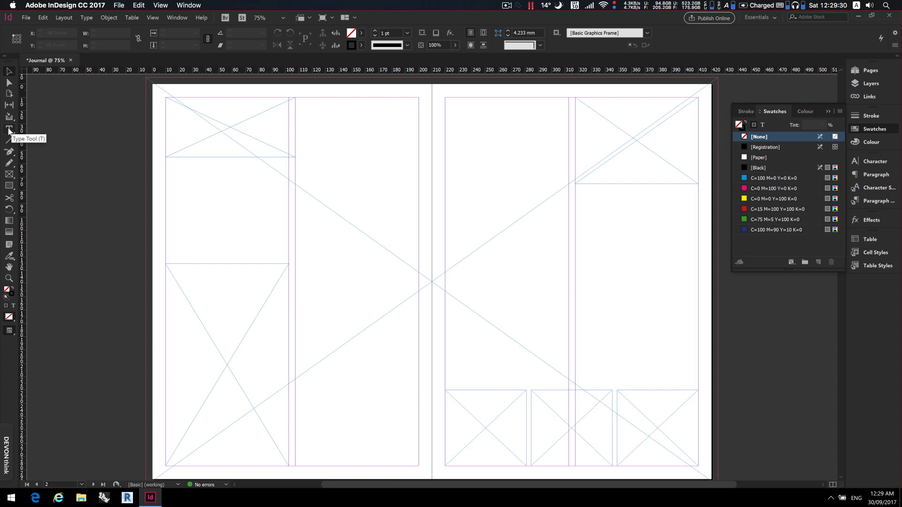
# - Convert the empty upper frame on the left page into a text frame with the Type tool
pyautogui.press('t')
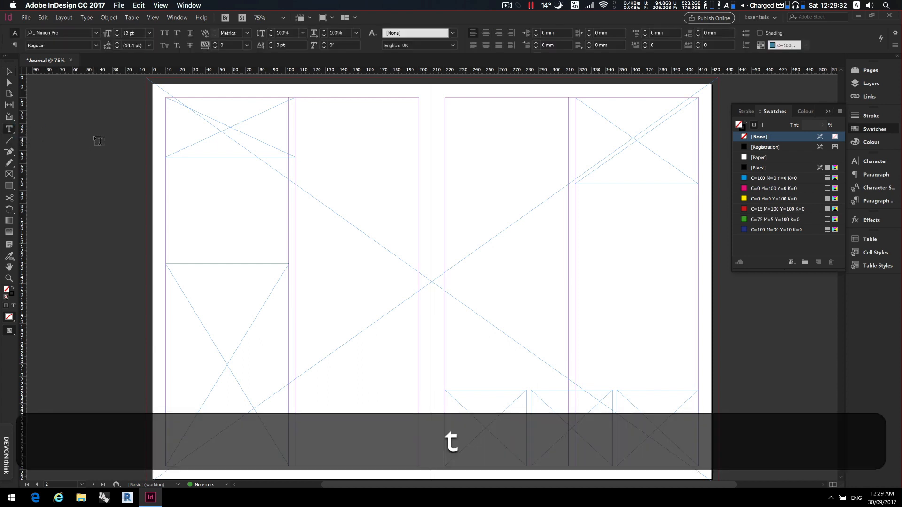
pyautogui.click(253, 138)
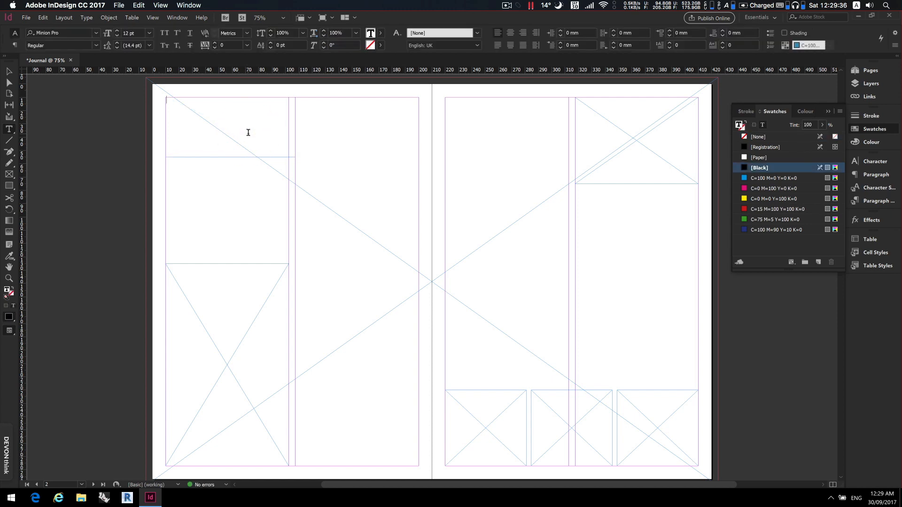
pyautogui.press('ctrl')
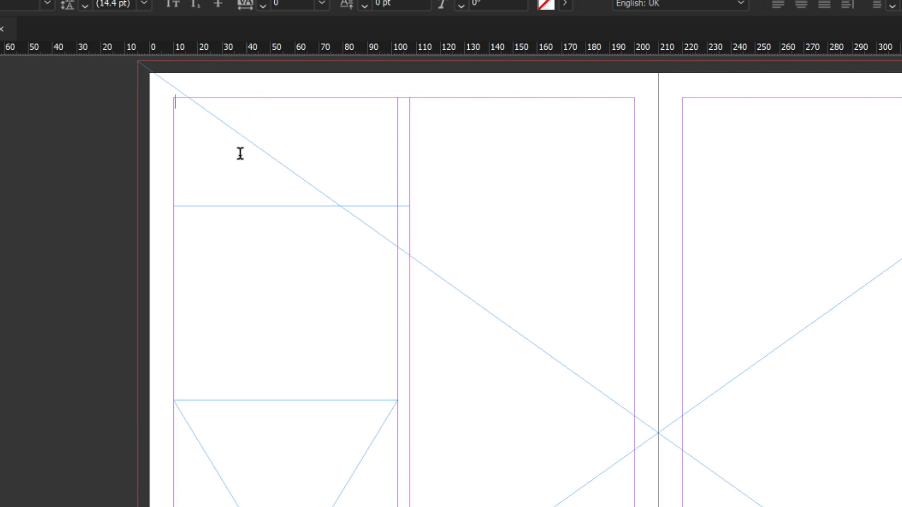
pyautogui.press('ctrl')
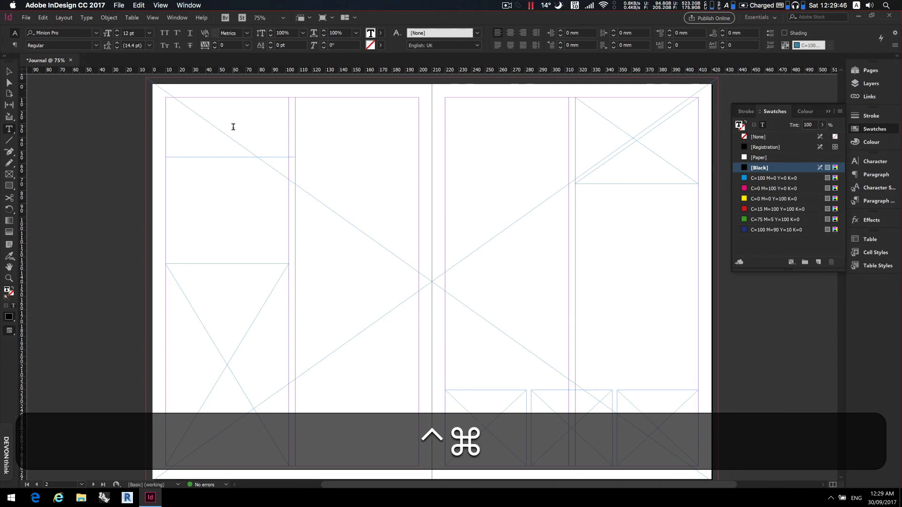
# - Switch to Safari and copy the article title "EXOtique / PROJECTiONE" from the ArchDaily page
pyautogui.press('super+Tab')
pyautogui.scroll(10, 155, 198)
pyautogui.moveTo(204, 182); pyautogui.dragTo(331, 190)
pyautogui.press('super+c')
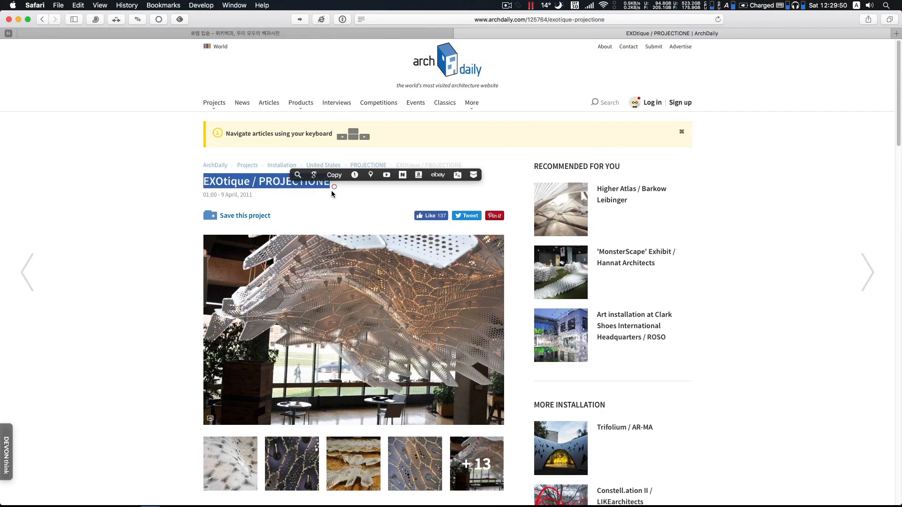
pyautogui.click(330, 177)
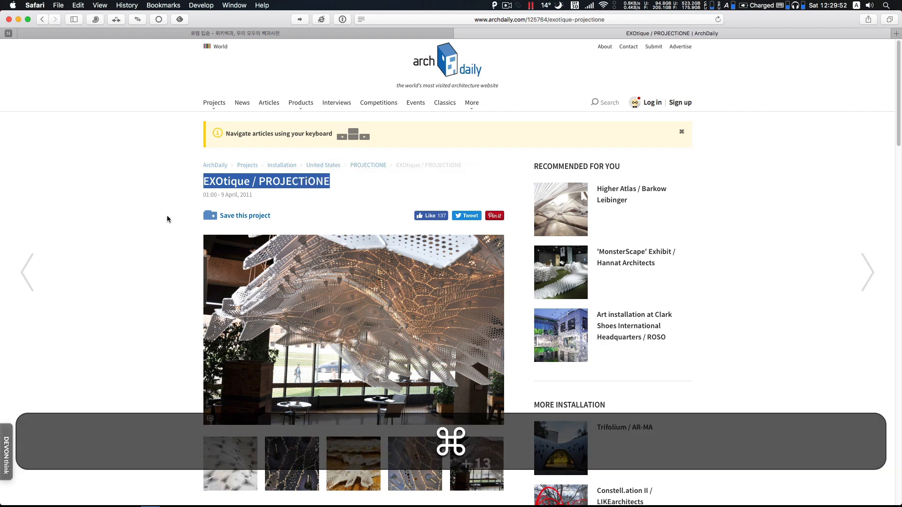
# - Switch to InDesign and paste the copied title into the upper text frame of the left page
pyautogui.press('super+Tab')
pyautogui.rightClick(187, 126)
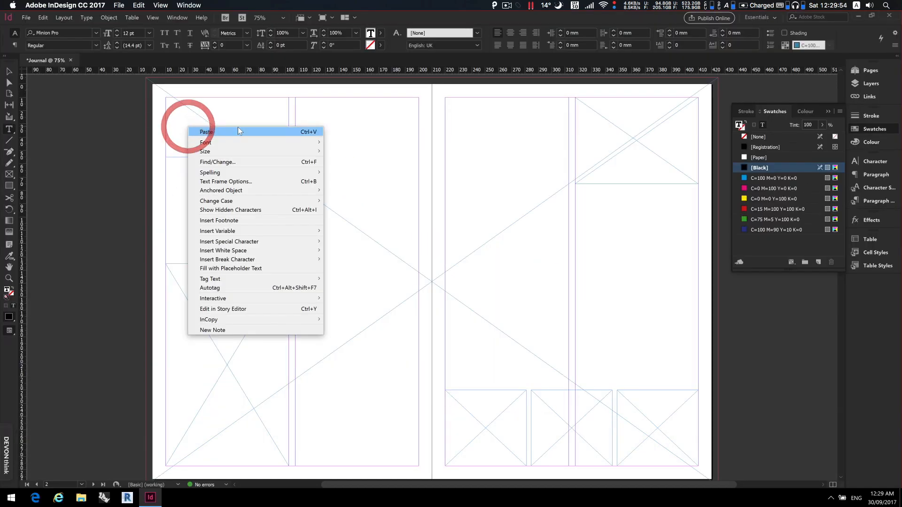
pyautogui.click(235, 127)
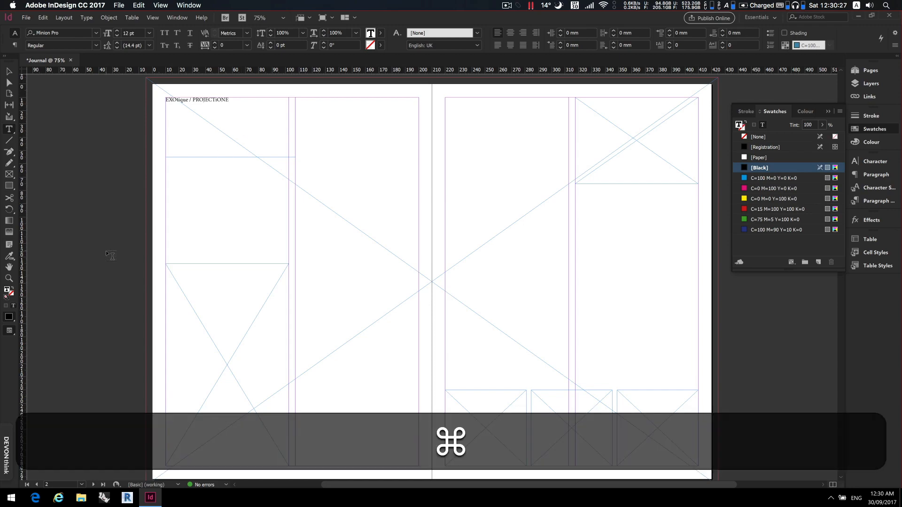
# - Switch to Safari and copy the article's body text, from "From the architect" to "within the building."
pyautogui.press('super+Tab')
pyautogui.scroll(-10, 113, 261)
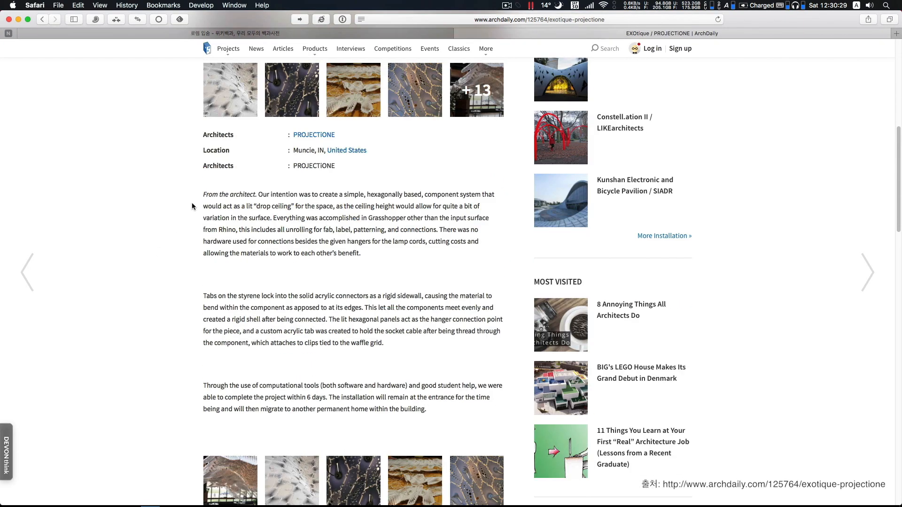
pyautogui.moveTo(203, 193); pyautogui.dragTo(445, 411)
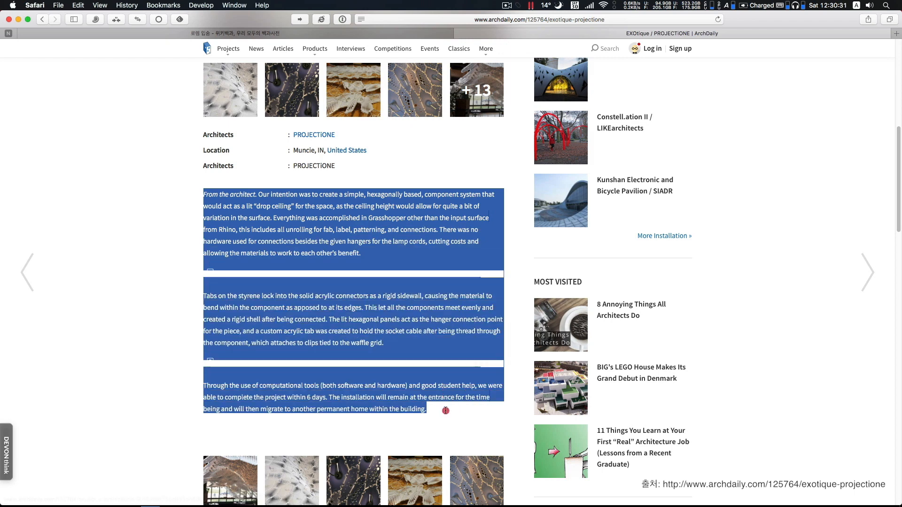
pyautogui.click(443, 419)
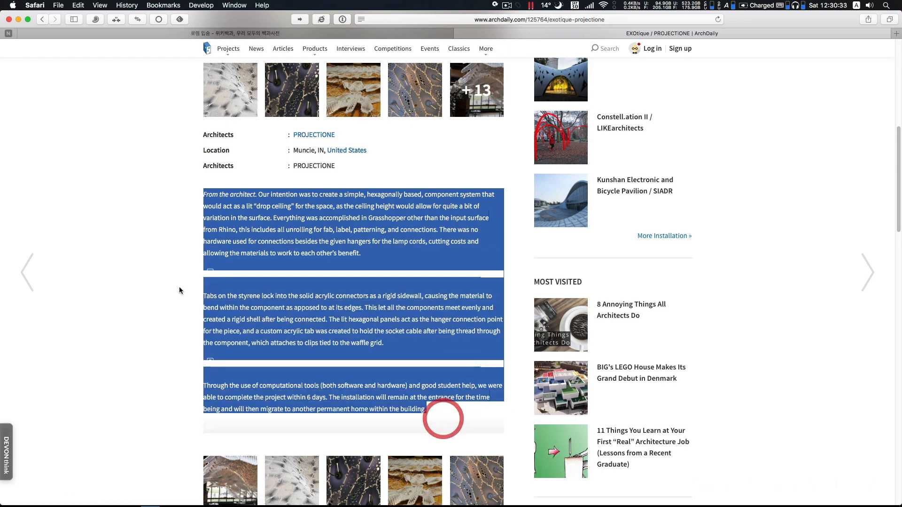
pyautogui.click(125, 275)
# - Switch to InDesign, turn the left page's lower frame into a text frame and paste the article body into it
pyautogui.press('super+Tab')
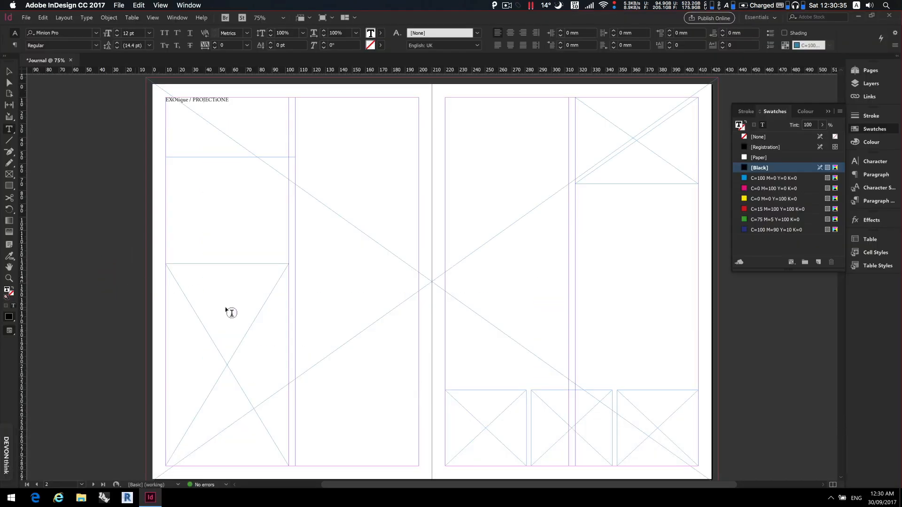
pyautogui.click(230, 332)
pyautogui.rightClick(229, 332)
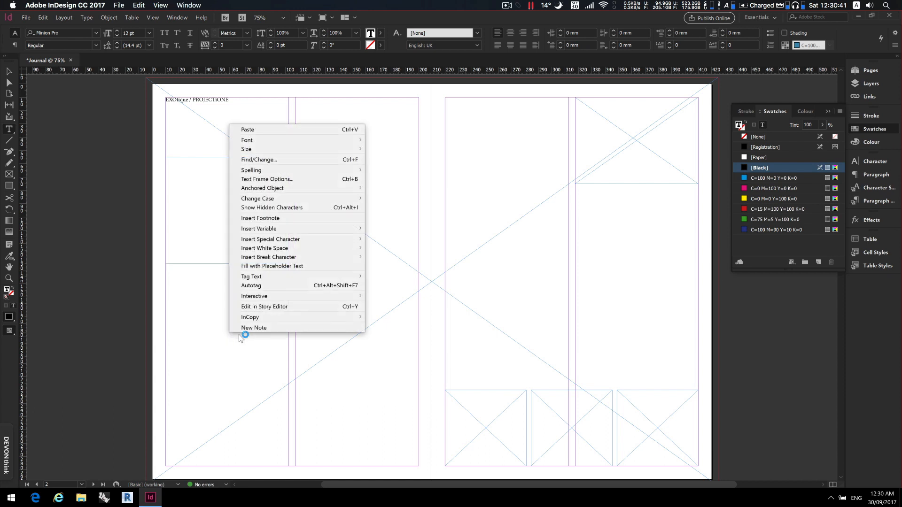
pyautogui.click(272, 129)
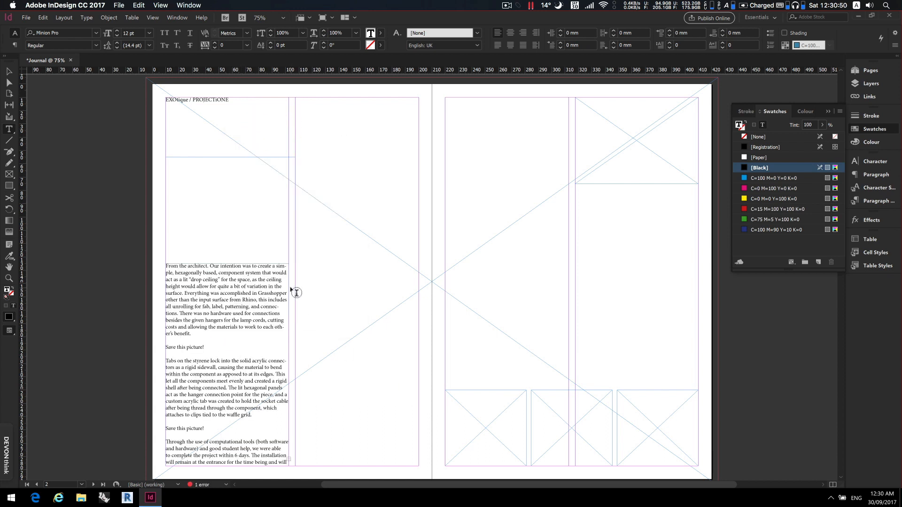
# - Examine the end of the body text frame for text that does not fit and its overset marker
pyautogui.click(226, 175)
pyautogui.scroll(5, 168, 466)
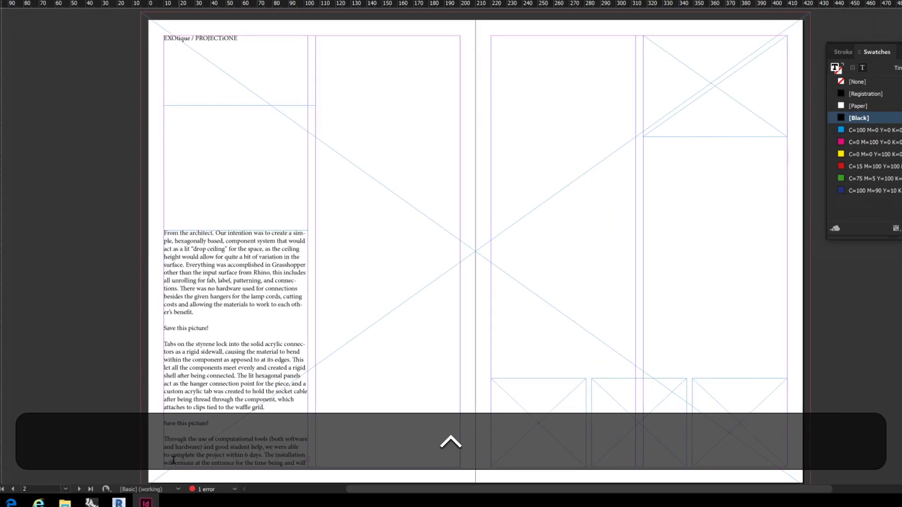
pyautogui.scroll(3, 162, 466)
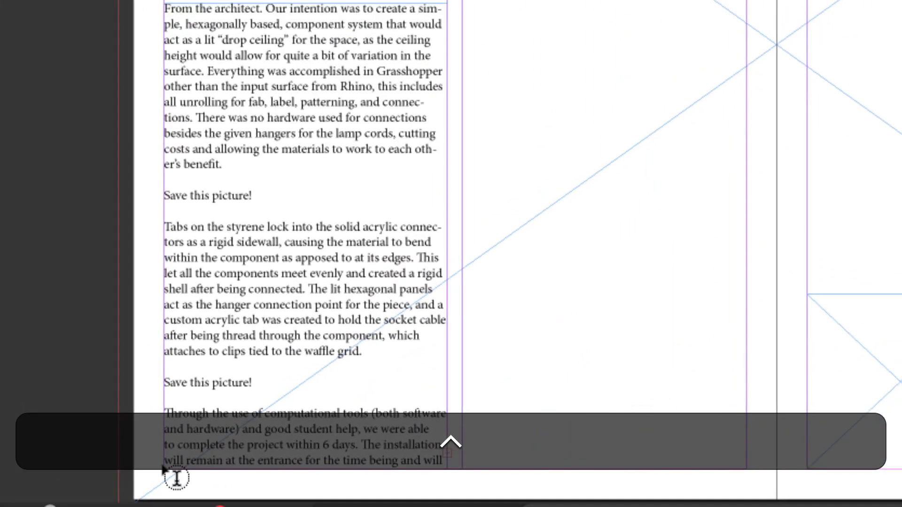
pyautogui.scroll(-1, 162, 466)
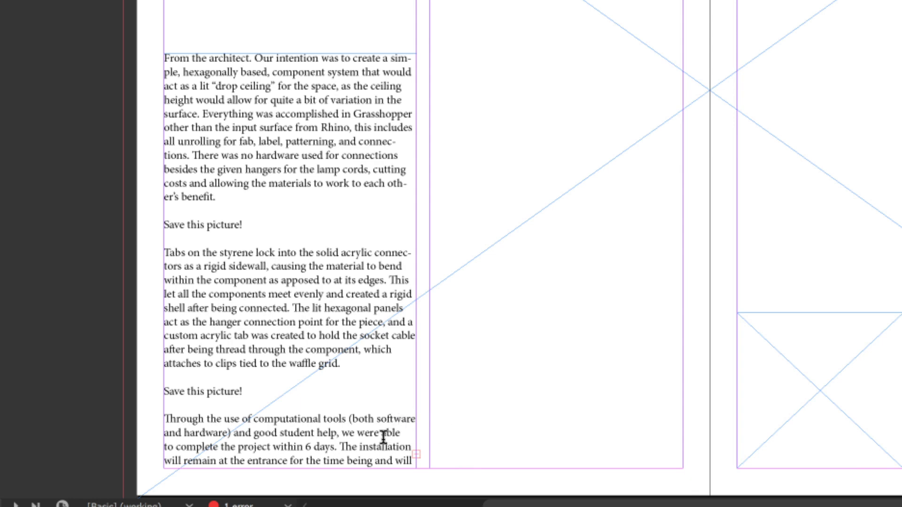
pyautogui.scroll(2, 428, 476)
pyautogui.scroll(4, 428, 476)
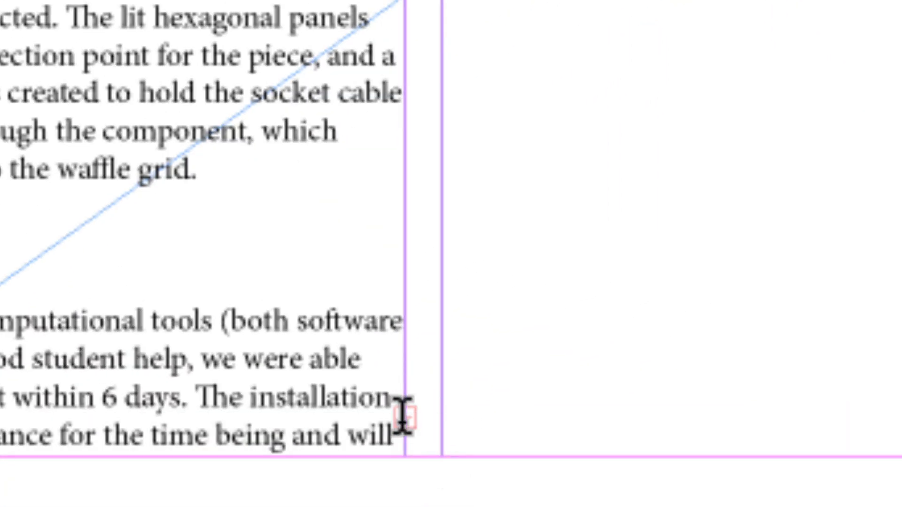
pyautogui.scroll(-2, 416, 410)
pyautogui.scroll(-4, 425, 413)
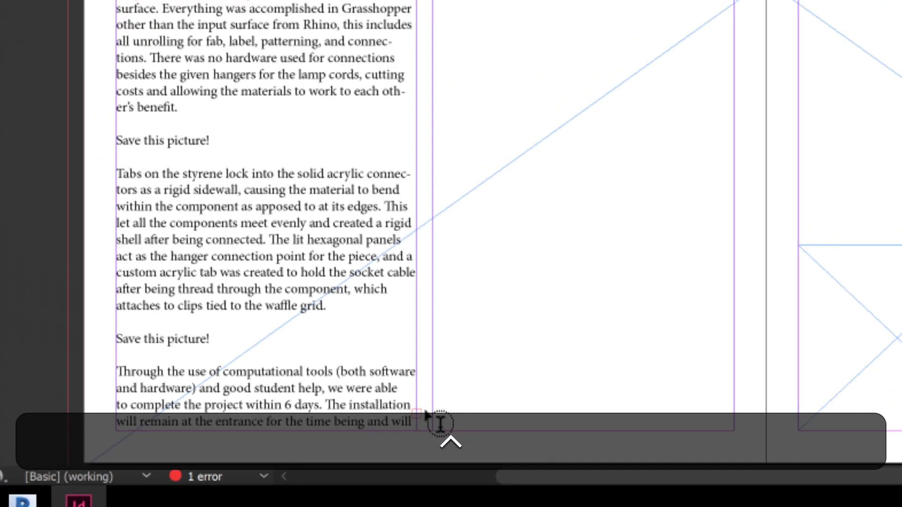
pyautogui.scroll(2, 425, 414)
pyautogui.scroll(-2, 425, 414)
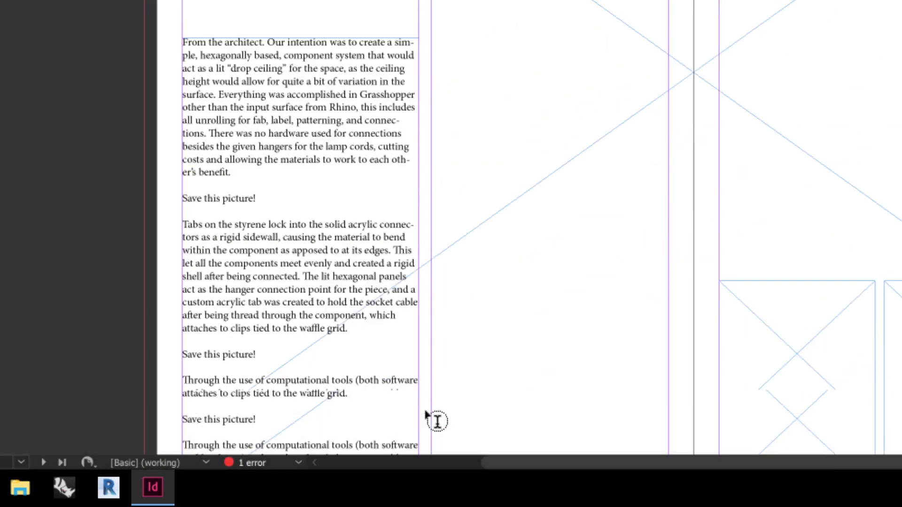
pyautogui.scroll(-1, 425, 413)
pyautogui.scroll(-3, 425, 414)
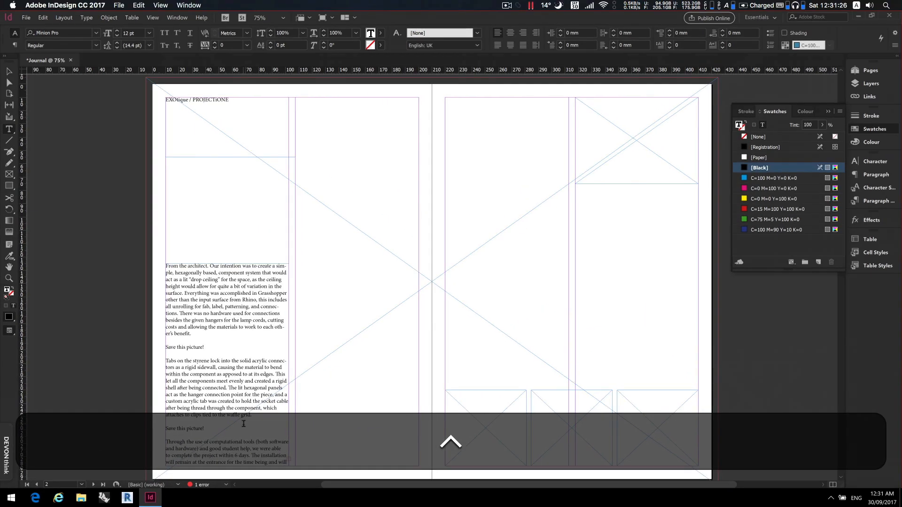
pyautogui.scroll(2, 341, 366)
pyautogui.click(244, 423)
pyautogui.scroll(-5, 245, 409)
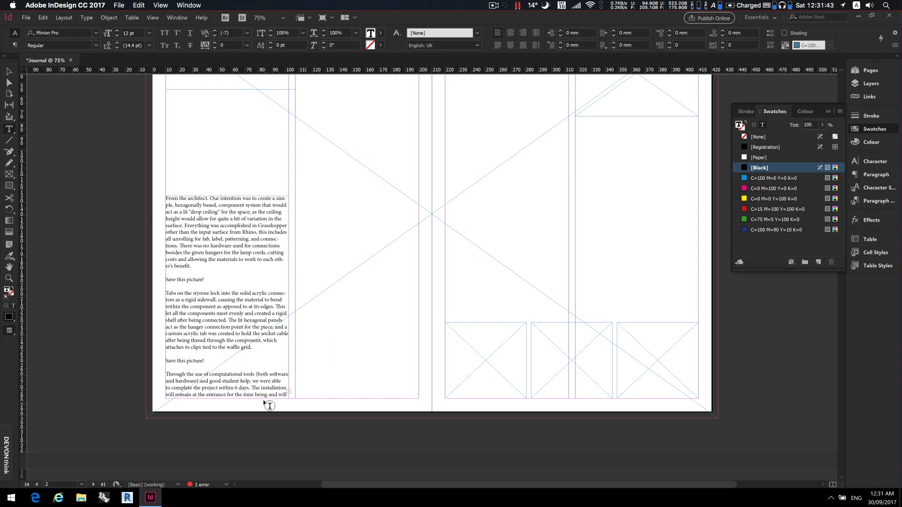
# - Try widening the body text frame to 158 mm, and undo the resize
pyautogui.click(248, 388)
pyautogui.click(9, 72)
pyautogui.moveTo(286, 296); pyautogui.dragTo(376, 300)
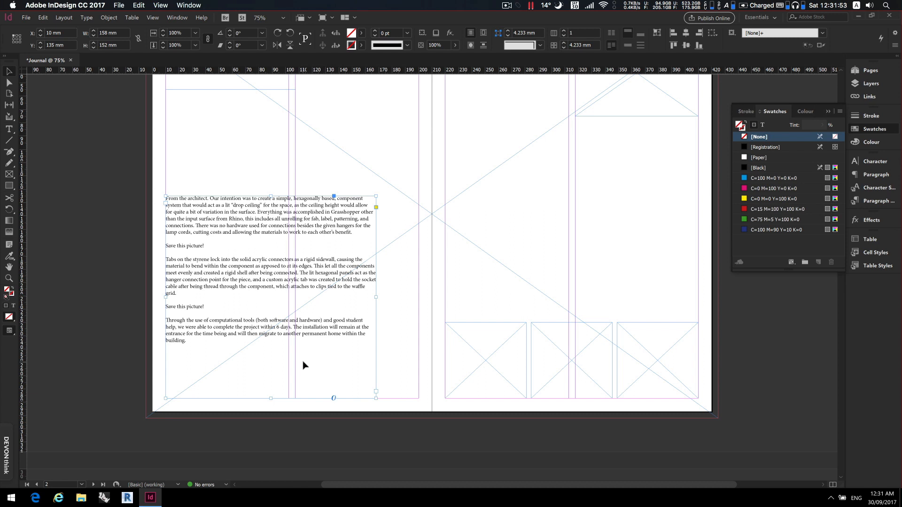
pyautogui.press('super+z')
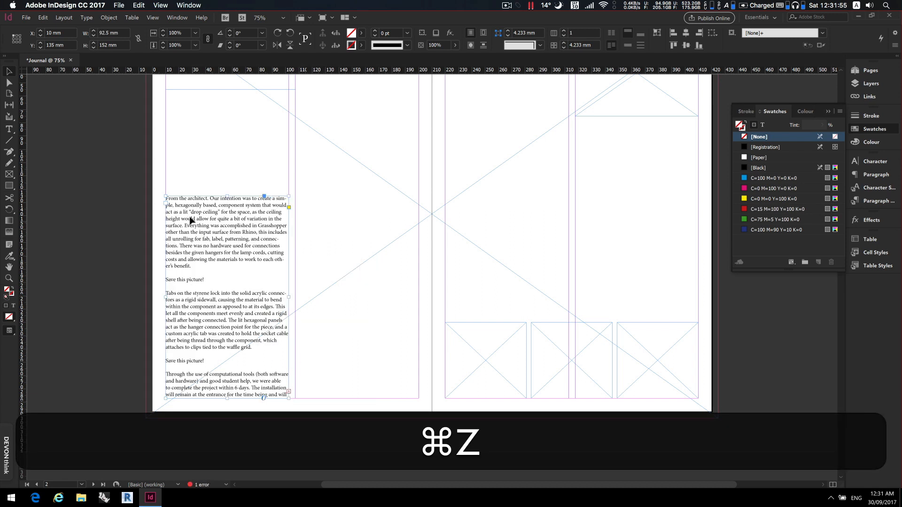
# - Select all the body text, including its overset part, and reduce its font size to 10 pt
pyautogui.click(190, 216)
pyautogui.doubleClick(176, 207)
pyautogui.moveTo(166, 198); pyautogui.dragTo(273, 441)
pyautogui.hotkey('shift', 'Down')
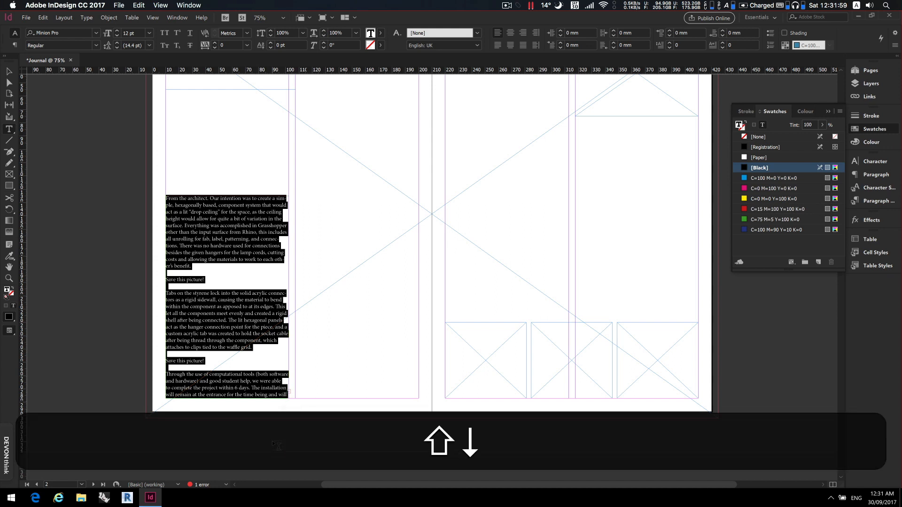
pyautogui.click(117, 36)
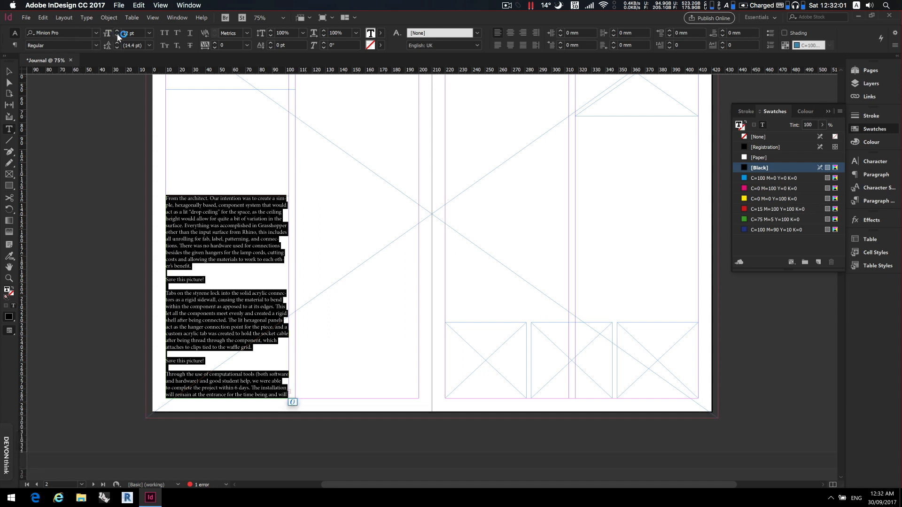
pyautogui.click(117, 36)
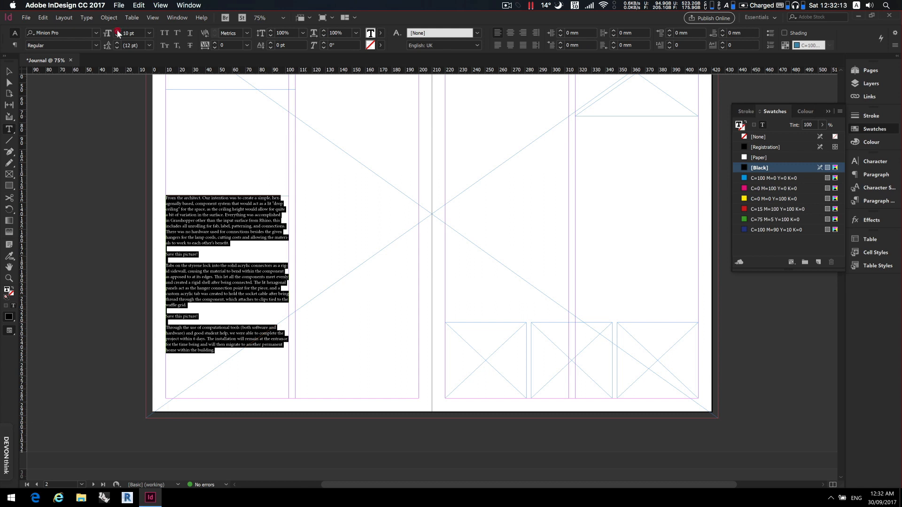
# - Increase the selected body text's font size to 13 pt
pyautogui.click(117, 31)
pyautogui.click(117, 31)
pyautogui.click(117, 31)
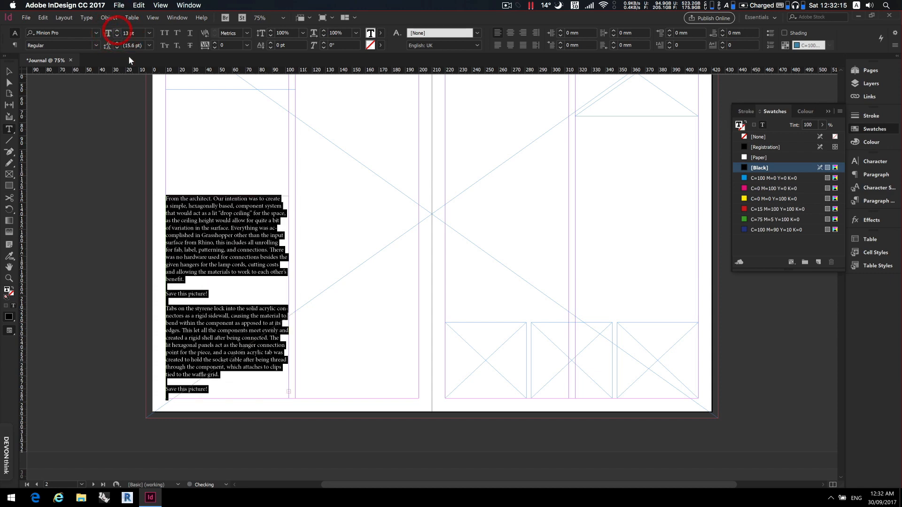
# - Thread the overset body text into a new 92.5 × 152 mm frame in the left page's second column
pyautogui.click(214, 278)
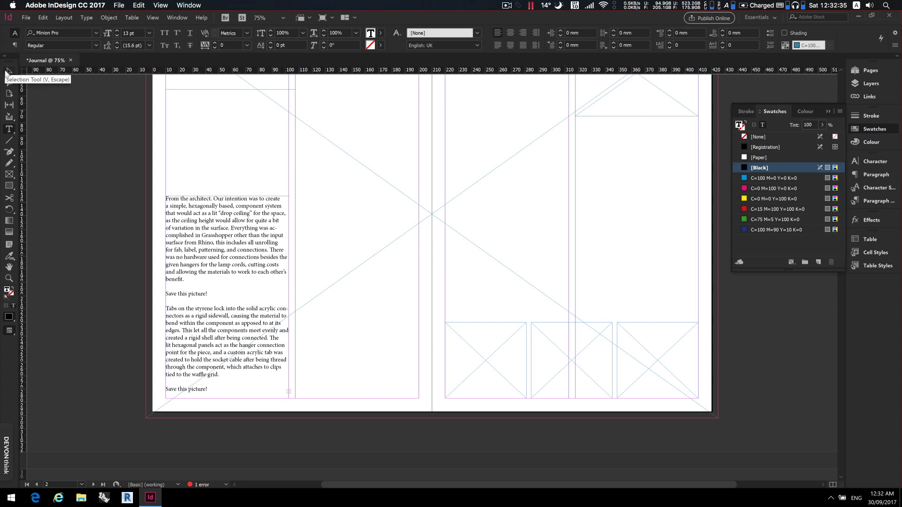
pyautogui.click(8, 72)
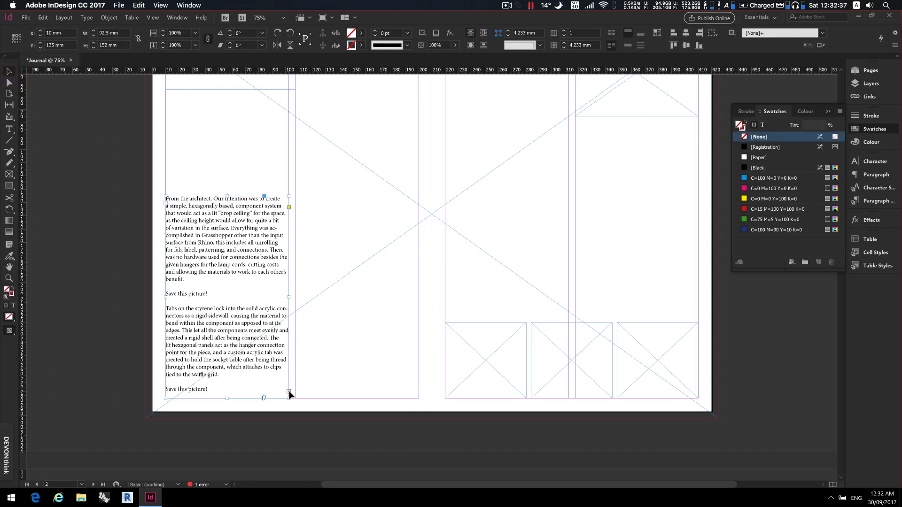
pyautogui.click(289, 392)
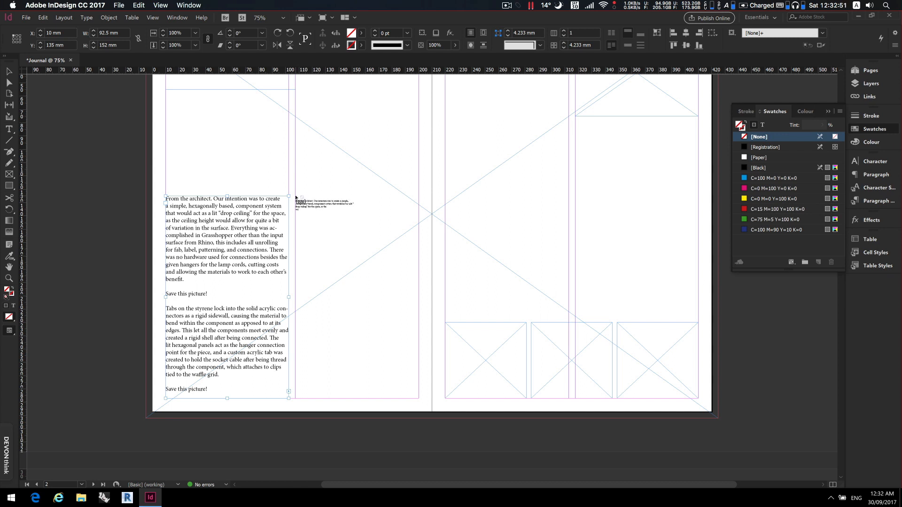
pyautogui.moveTo(295, 196); pyautogui.dragTo(418, 399)
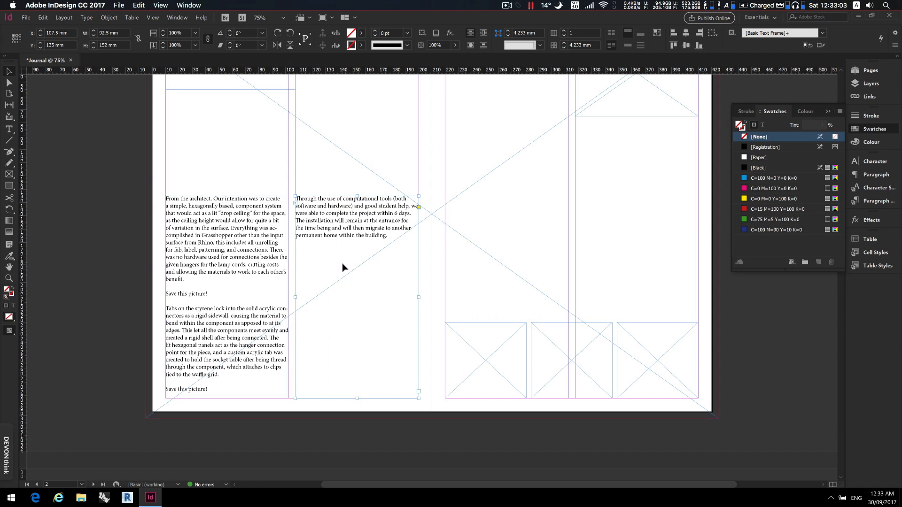
# - Try narrowing the first body text frame to 41 mm, and undo both the resize and the threaded second frame
pyautogui.press('super+z')
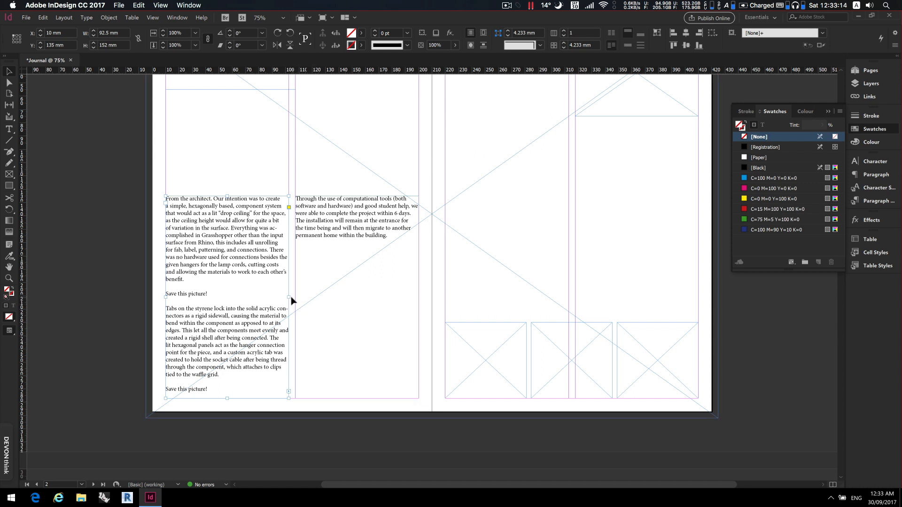
pyautogui.moveTo(287, 297); pyautogui.dragTo(220, 297)
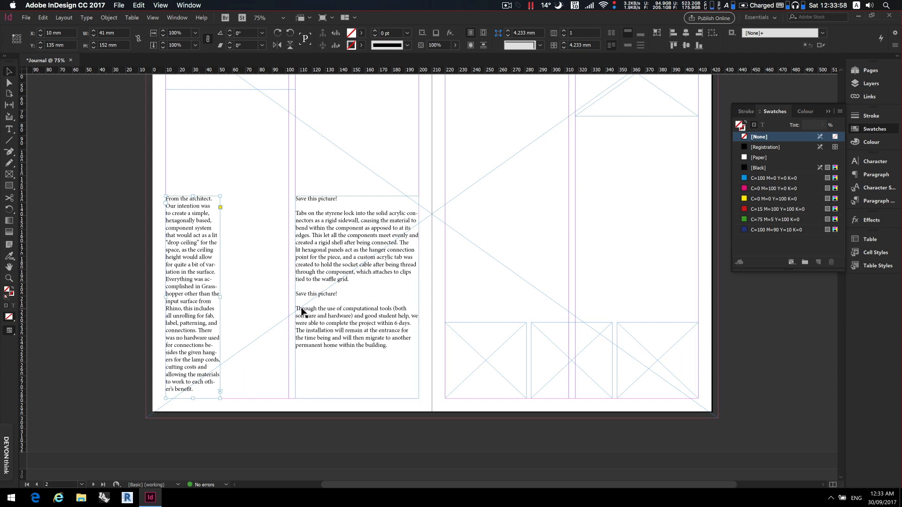
pyautogui.press('super+z')
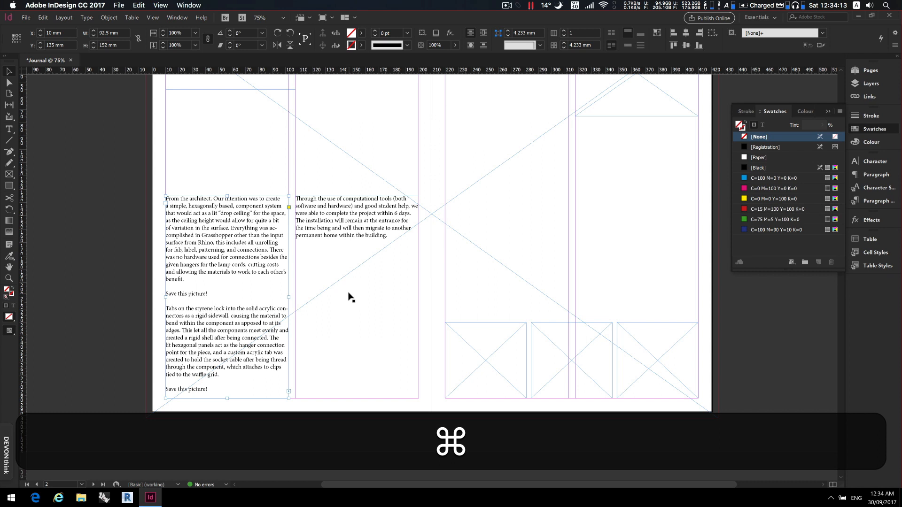
pyautogui.press('super+z')
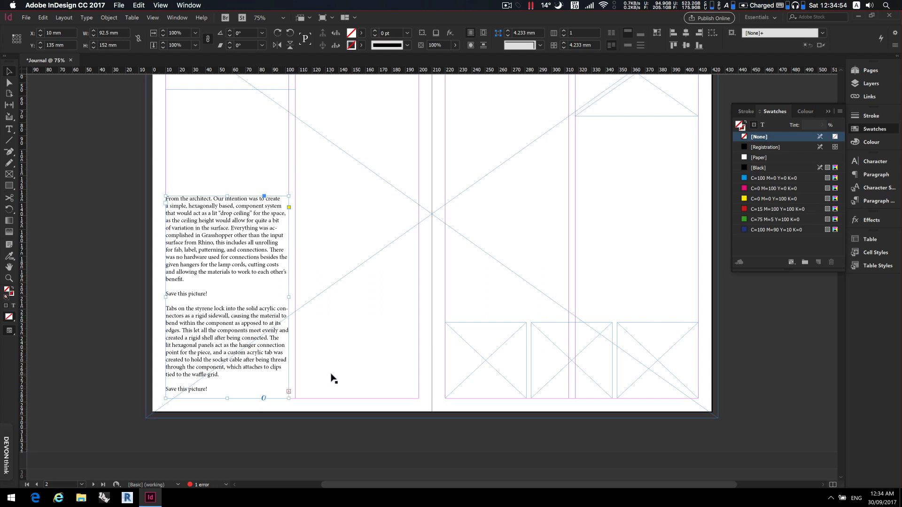
# - Widen the body text frame to 190 mm and divide it into three columns in Text Frame Options
pyautogui.moveTo(288, 297); pyautogui.dragTo(419, 301)
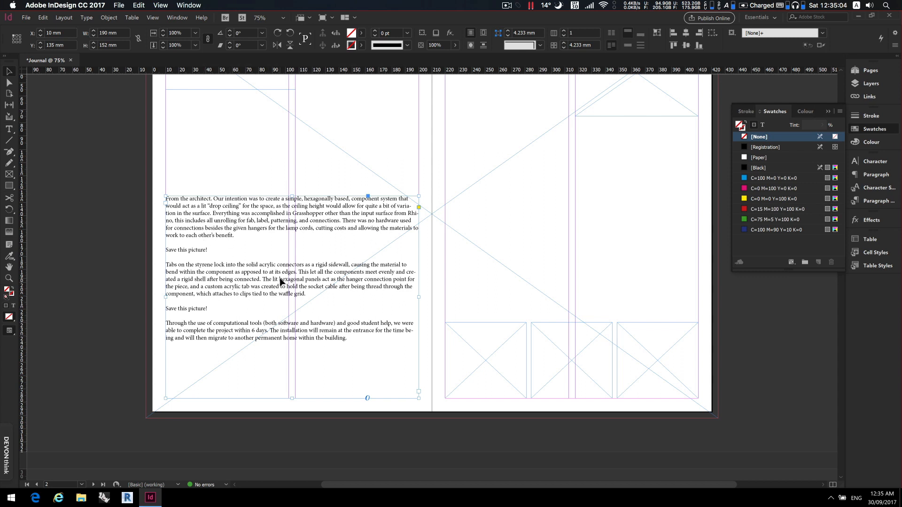
pyautogui.rightClick(259, 279)
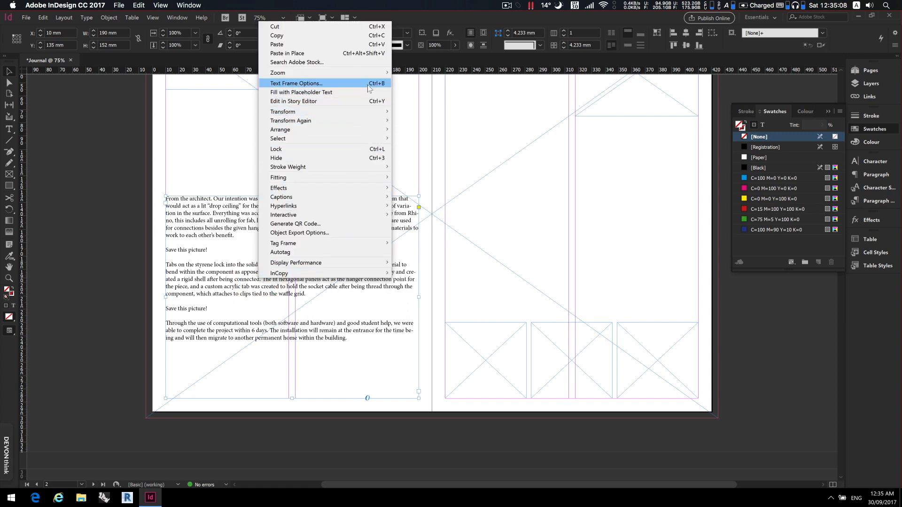
pyautogui.click(331, 81)
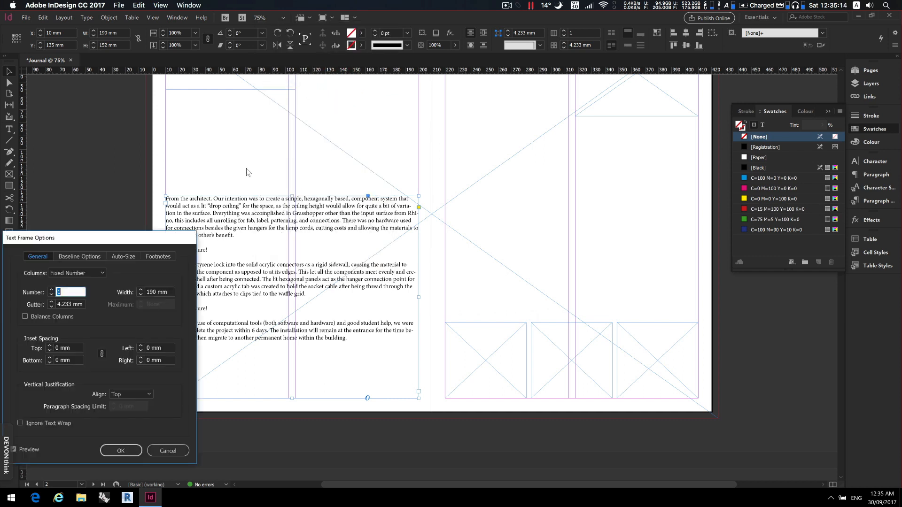
pyautogui.moveTo(148, 236); pyautogui.dragTo(589, 176)
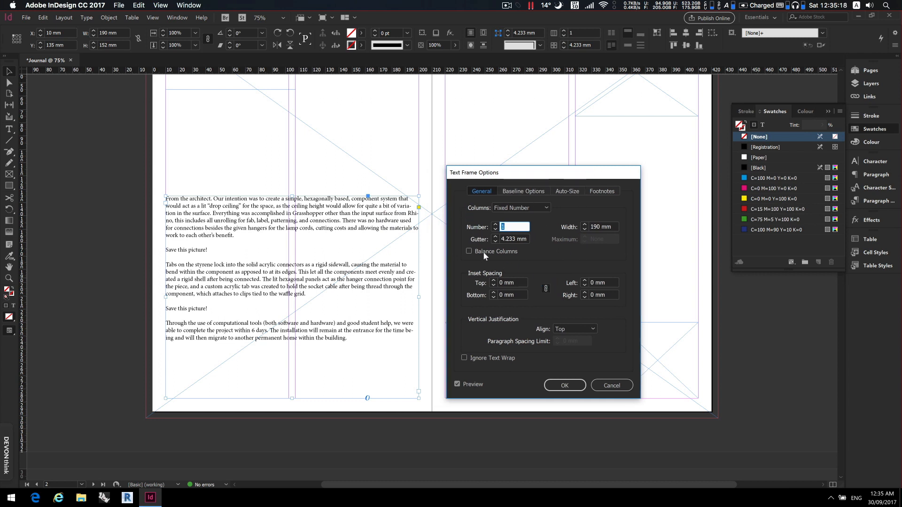
pyautogui.click(495, 227)
pyautogui.click(495, 225)
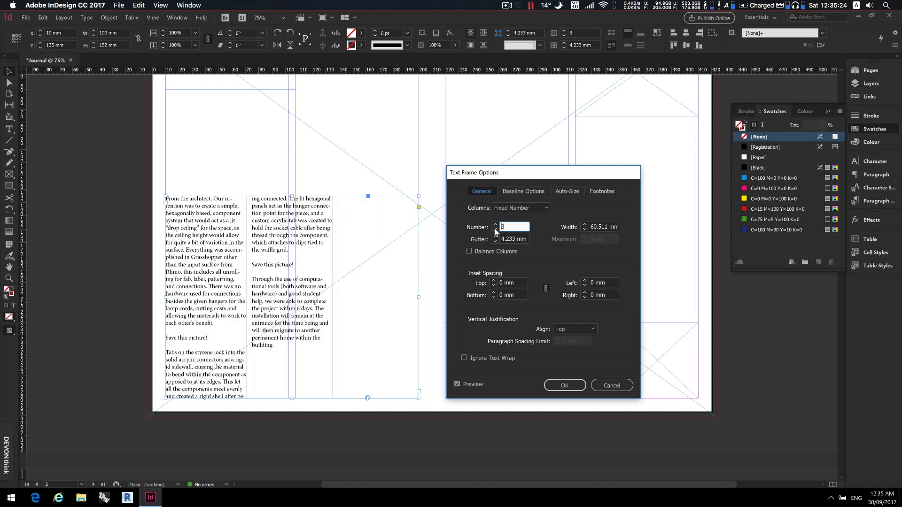
pyautogui.click(495, 229)
pyautogui.click(496, 230)
pyautogui.click(496, 230)
# - Set the gutter between the text columns to 10 mm and reduce it to 5 mm
pyautogui.doubleClick(508, 239)
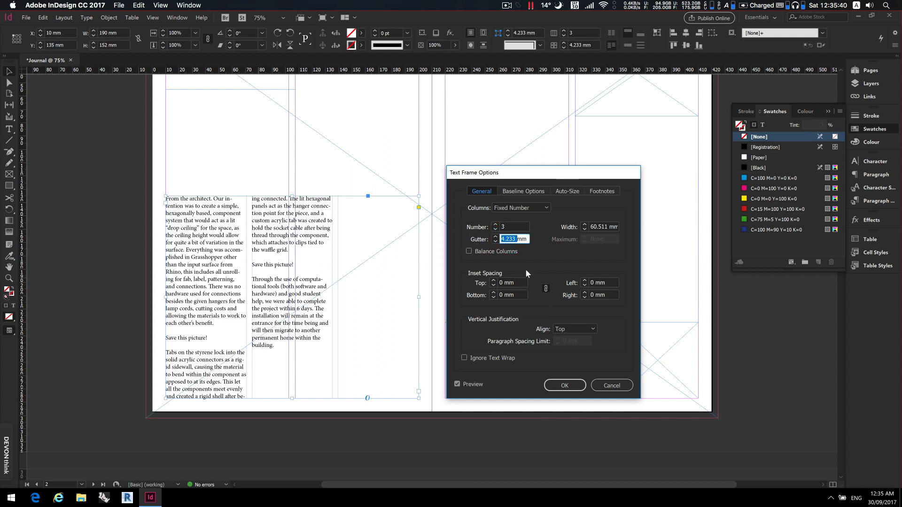
pyautogui.write('10')
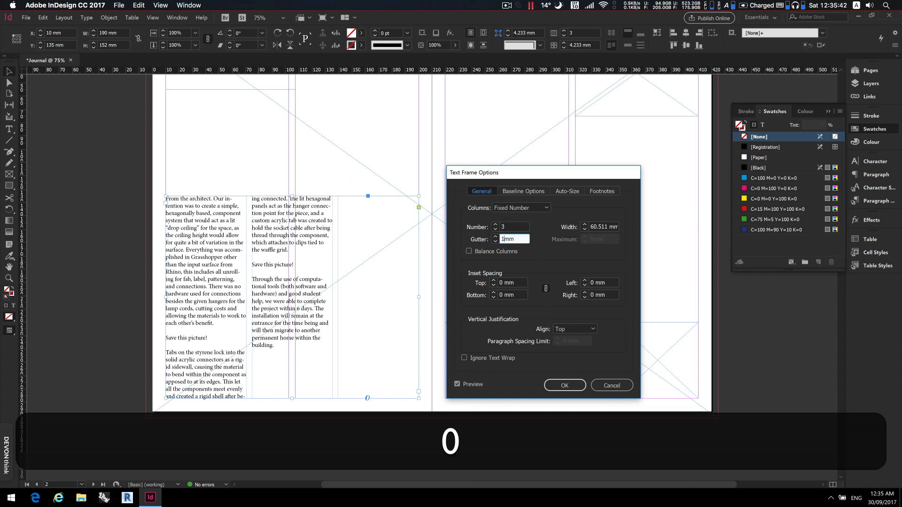
pyautogui.press('Tab')
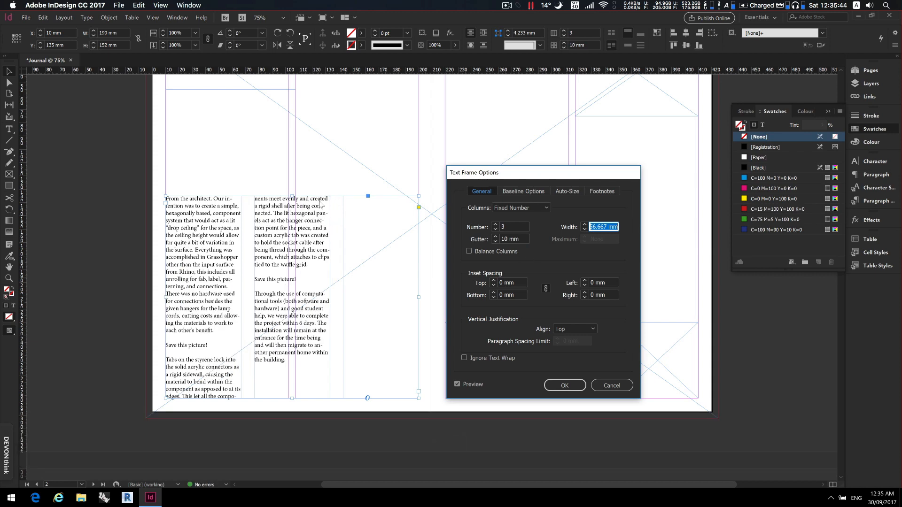
pyautogui.click(496, 240)
pyautogui.click(496, 240)
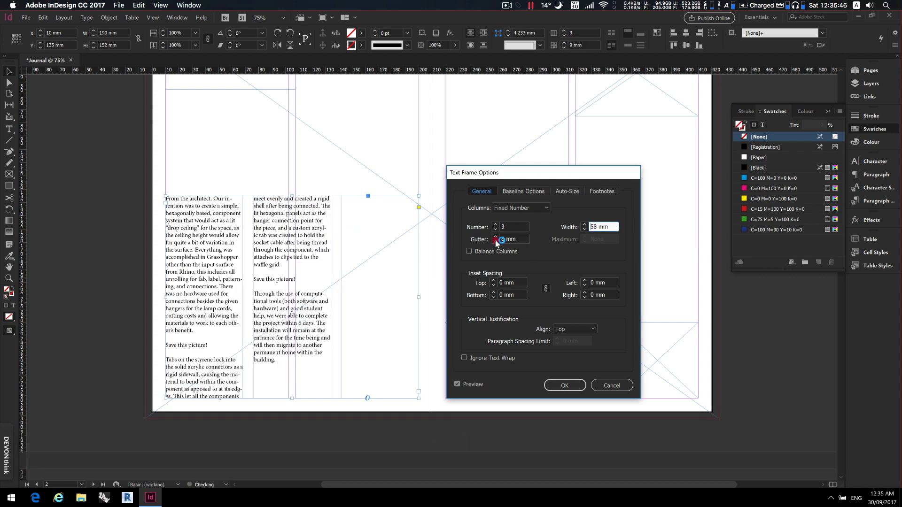
pyautogui.click(496, 241)
pyautogui.click(496, 240)
pyautogui.click(495, 240)
pyautogui.click(495, 241)
pyautogui.click(495, 237)
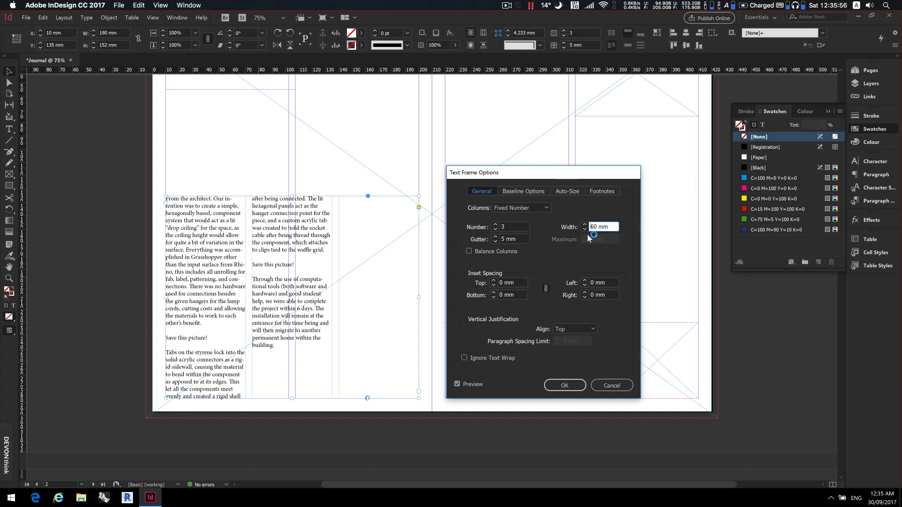
# - Try Fixed Width columns of 60 mm with the column number raised to five, and reduce it back to three
pyautogui.click(546, 208)
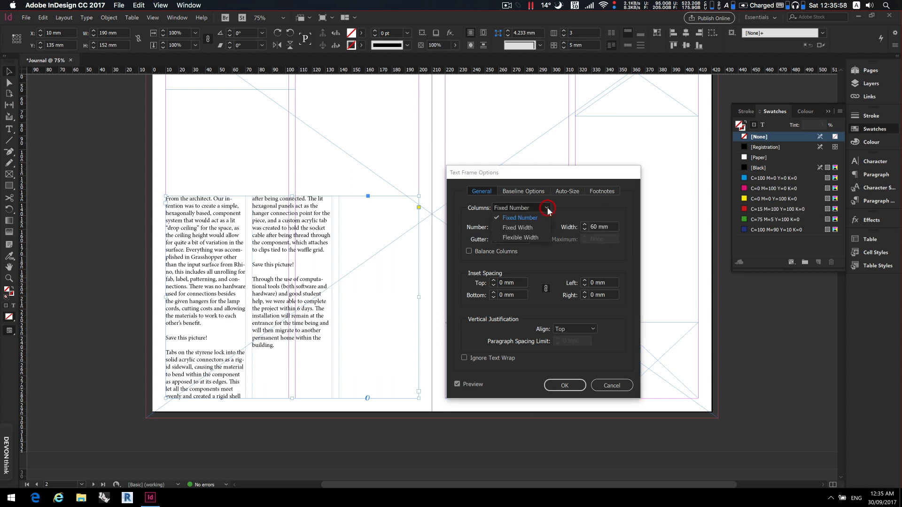
pyautogui.click(534, 228)
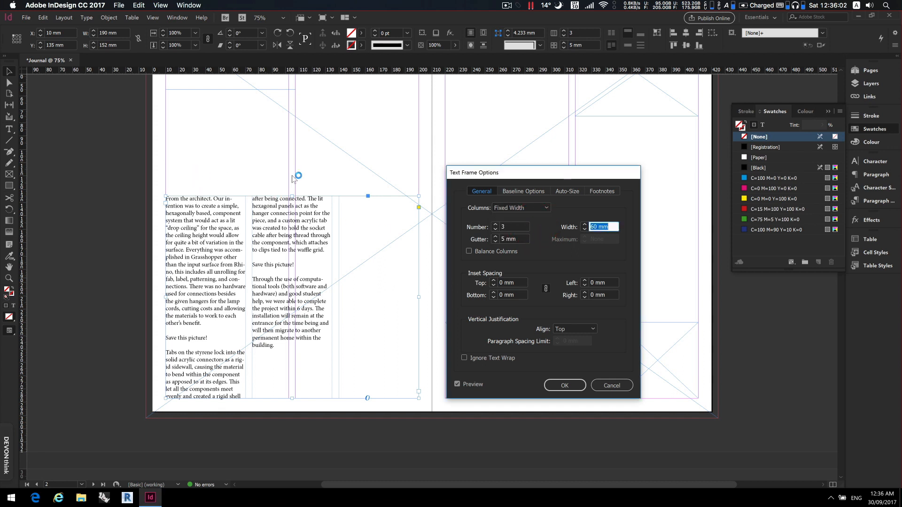
pyautogui.moveTo(485, 172); pyautogui.dragTo(689, 245)
pyautogui.click(700, 299)
pyautogui.click(700, 299)
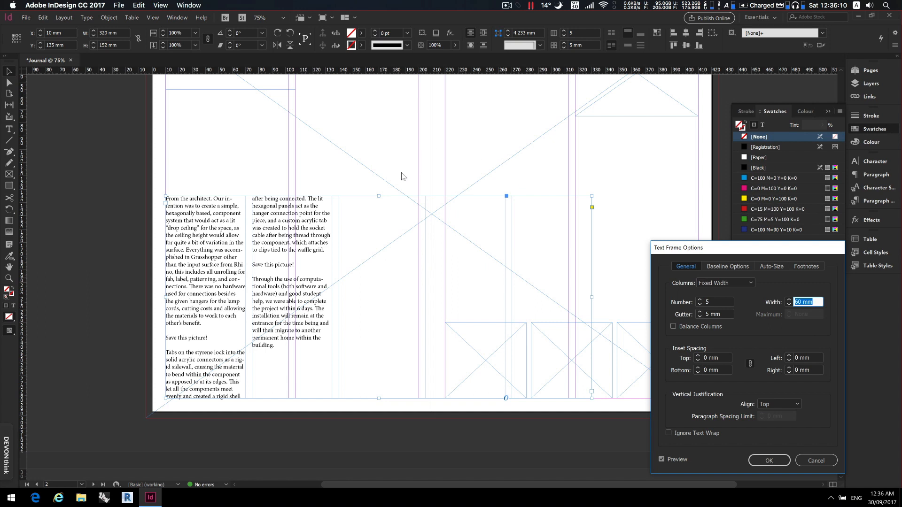
pyautogui.click(700, 300)
pyautogui.click(700, 306)
pyautogui.click(699, 305)
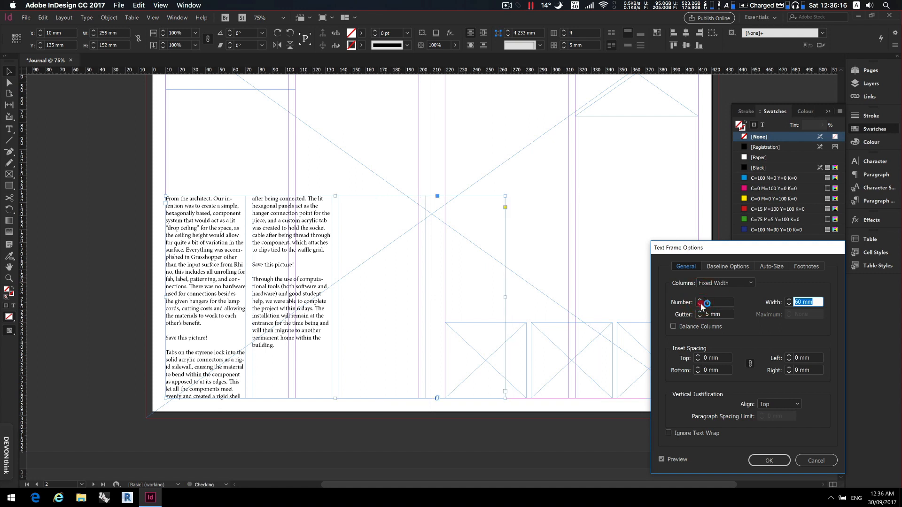
pyautogui.click(700, 305)
# - Set the text frame to a Fixed Number of two columns and apply Balance Columns
pyautogui.moveTo(730, 253); pyautogui.dragTo(560, 141)
pyautogui.click(571, 170)
pyautogui.click(564, 182)
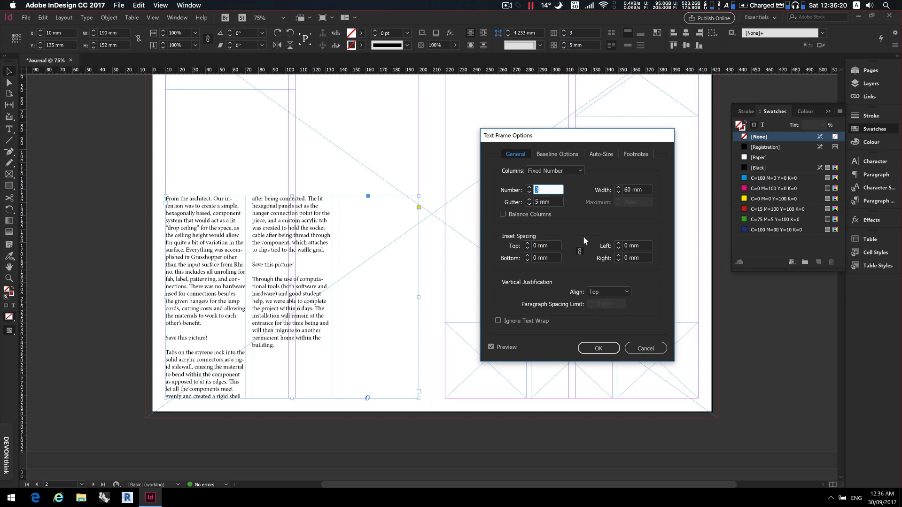
pyautogui.write('2')
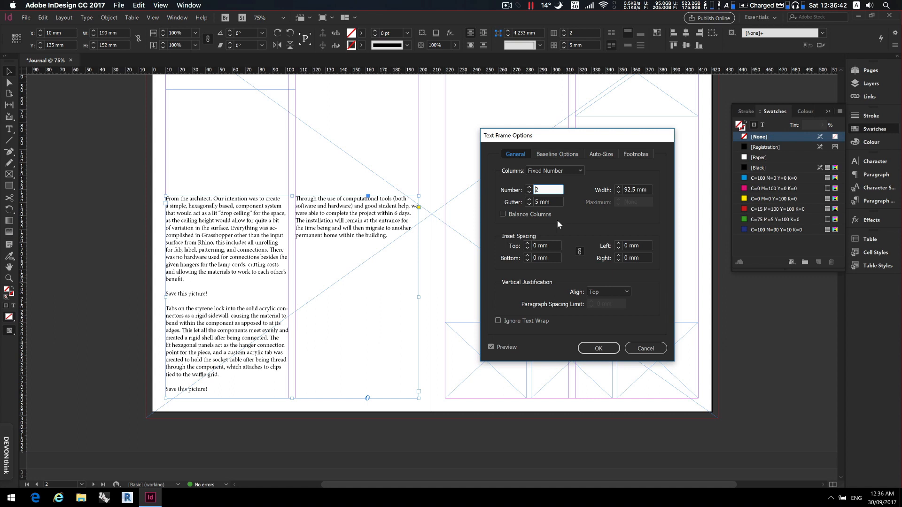
pyautogui.click(502, 214)
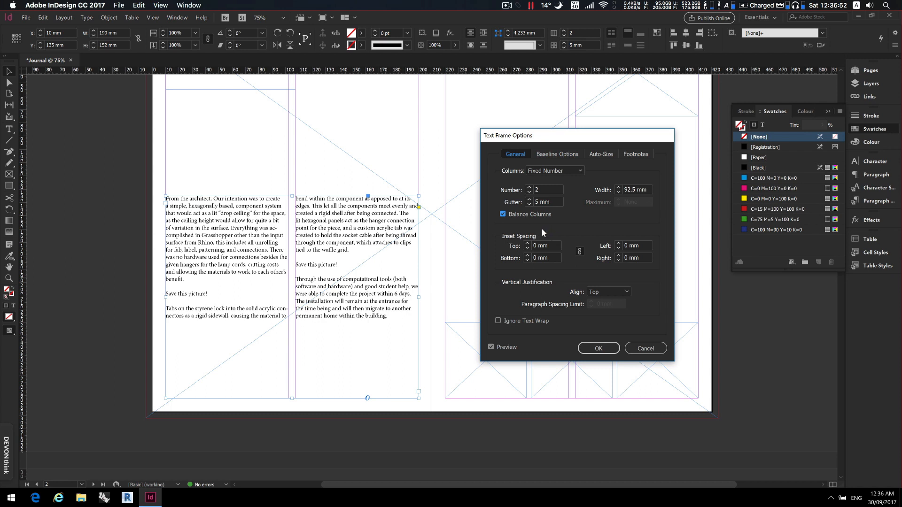
pyautogui.click(598, 348)
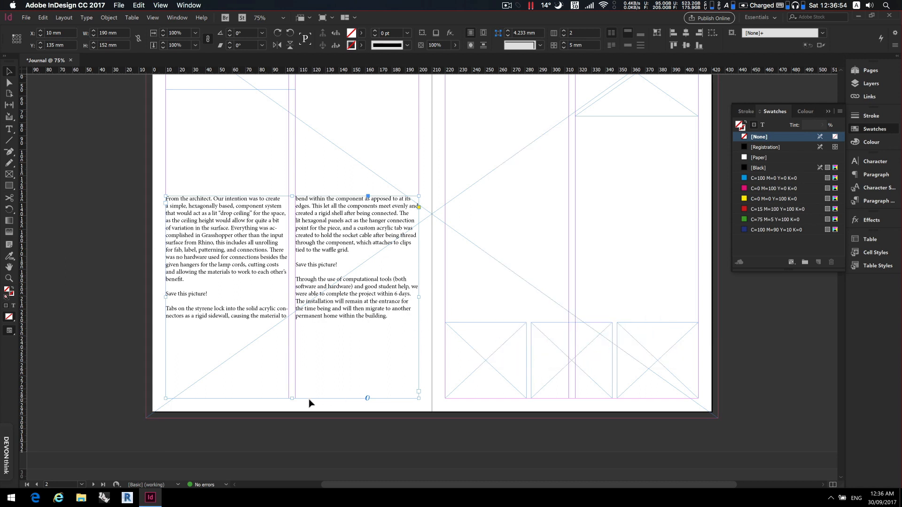
# - Shorten the text frame to 93 mm, undo that resize, and fit the frame's height to its text
pyautogui.moveTo(291, 398); pyautogui.dragTo(296, 319)
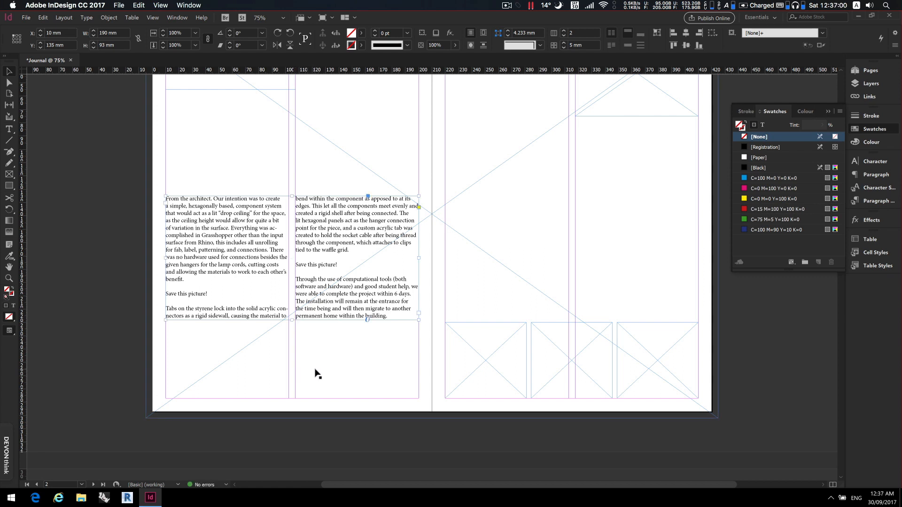
pyautogui.press('super+z')
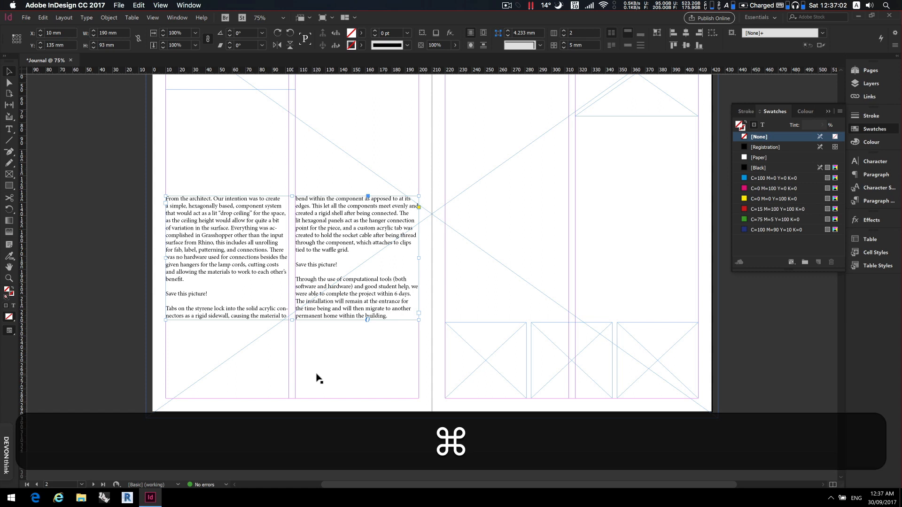
pyautogui.doubleClick(291, 399)
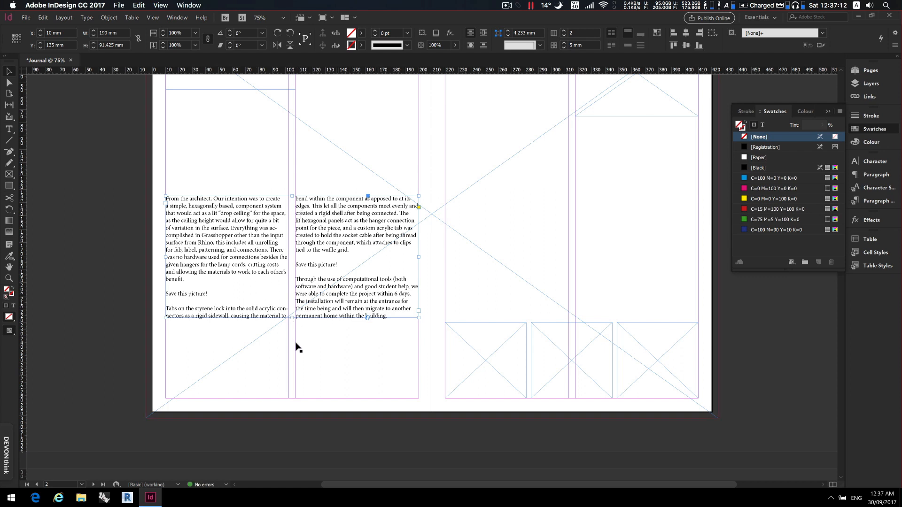
# - Move the fitted text frame down to the bottom margin, and undo the move, the fitting and the column settings
pyautogui.moveTo(312, 232); pyautogui.dragTo(312, 315)
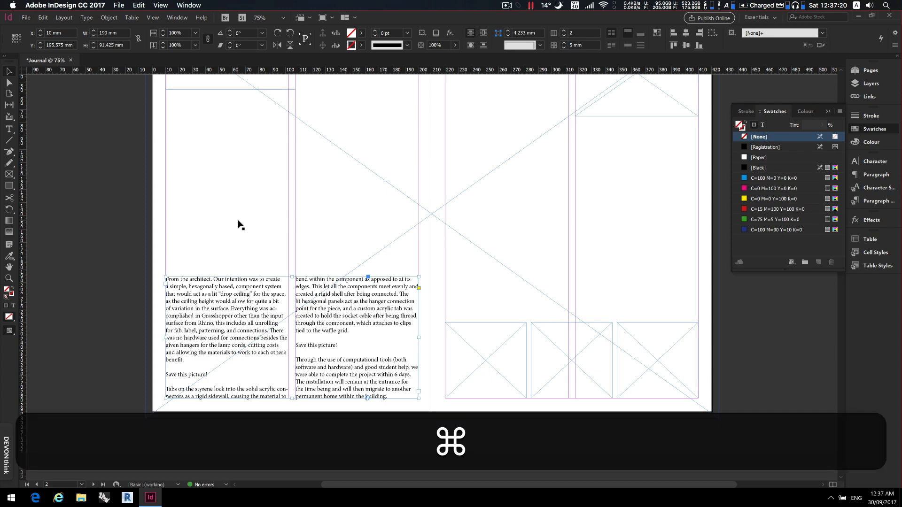
pyautogui.press('super+z')
pyautogui.press('super+z')
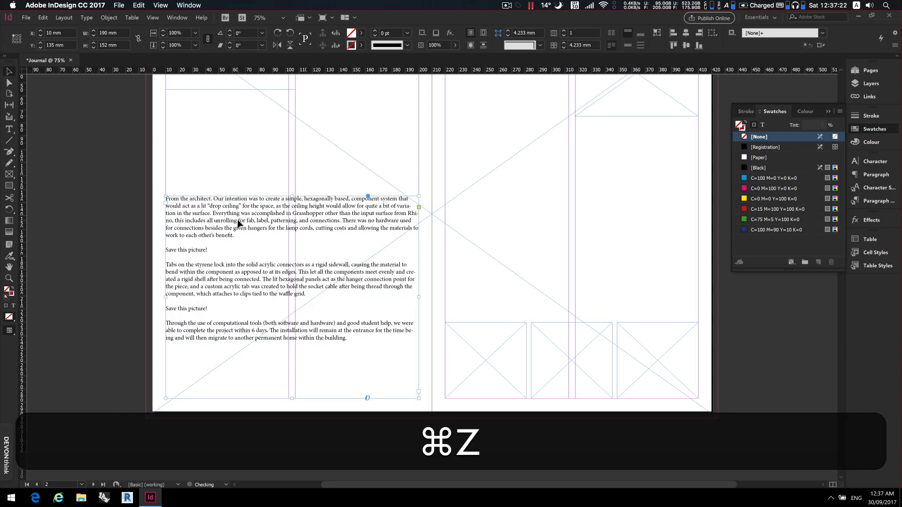
# - Divide the 190 mm wide body text frame into two columns in Text Frame Options
pyautogui.rightClick(238, 219)
pyautogui.click(270, 284)
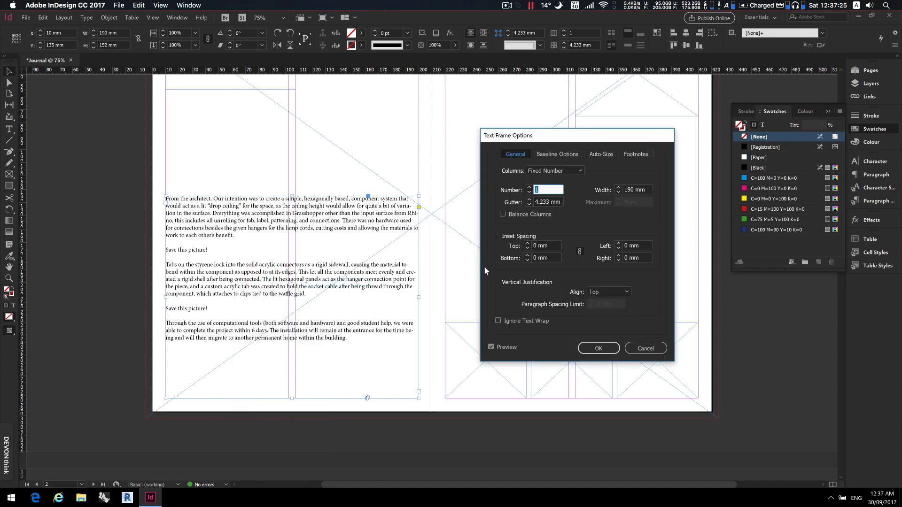
pyautogui.click(530, 187)
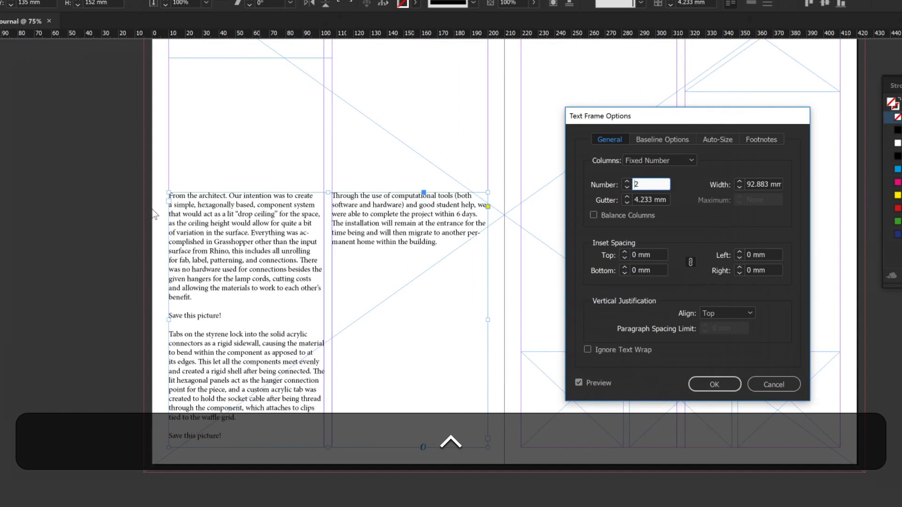
pyautogui.press('Return')
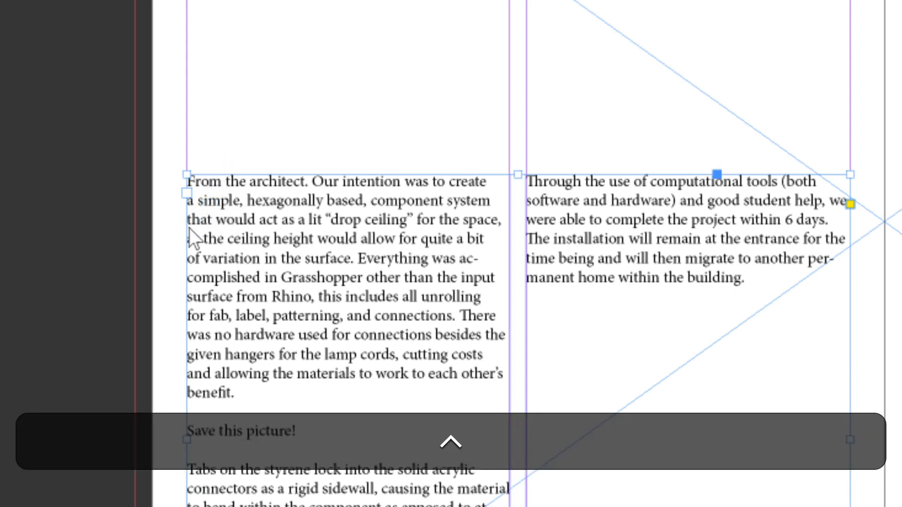
# - Try a larger inset spacing on all sides of the body text frame, and bring it back to 0 mm
pyautogui.hotkey('ctrl', 'b')
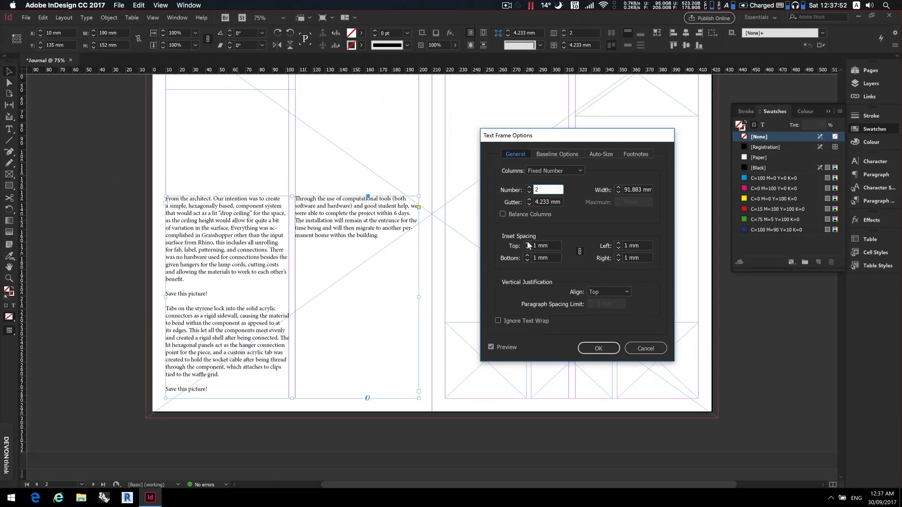
pyautogui.click(526, 243)
pyautogui.click(527, 243)
pyautogui.click(526, 244)
pyautogui.click(527, 243)
pyautogui.click(527, 243)
pyautogui.click(527, 243)
pyautogui.click(527, 243)
pyautogui.click(527, 243)
pyautogui.click(527, 243)
pyautogui.click(527, 248)
pyautogui.click(527, 248)
pyautogui.click(527, 248)
pyautogui.click(527, 248)
pyautogui.click(527, 248)
pyautogui.click(527, 248)
pyautogui.click(527, 248)
pyautogui.click(527, 248)
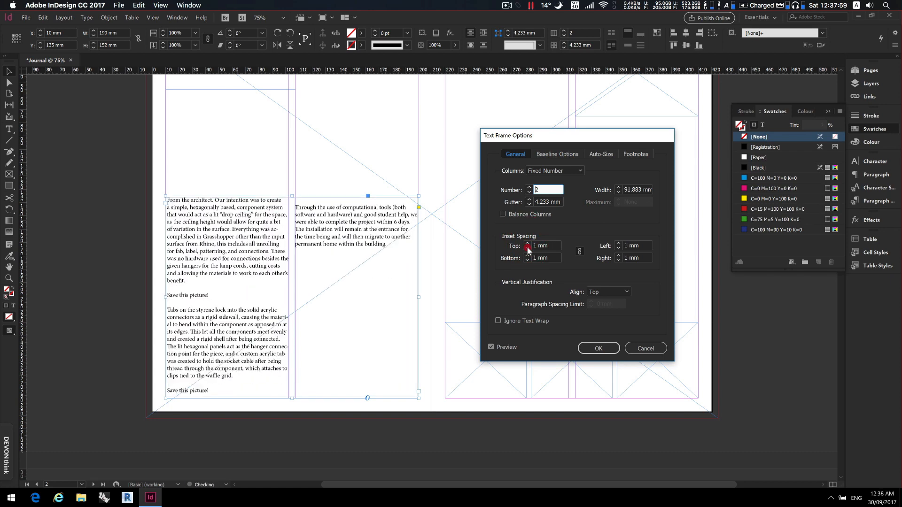
pyautogui.click(527, 248)
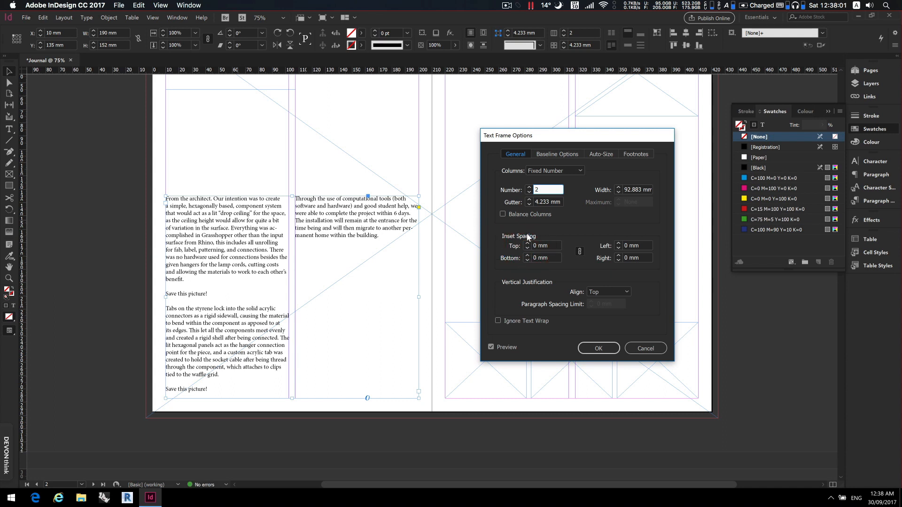
# - Set the body text frame's column gutter to 5 mm and apply Balance Columns
pyautogui.doubleClick(542, 201)
pyautogui.write('5')
pyautogui.press('Tab')
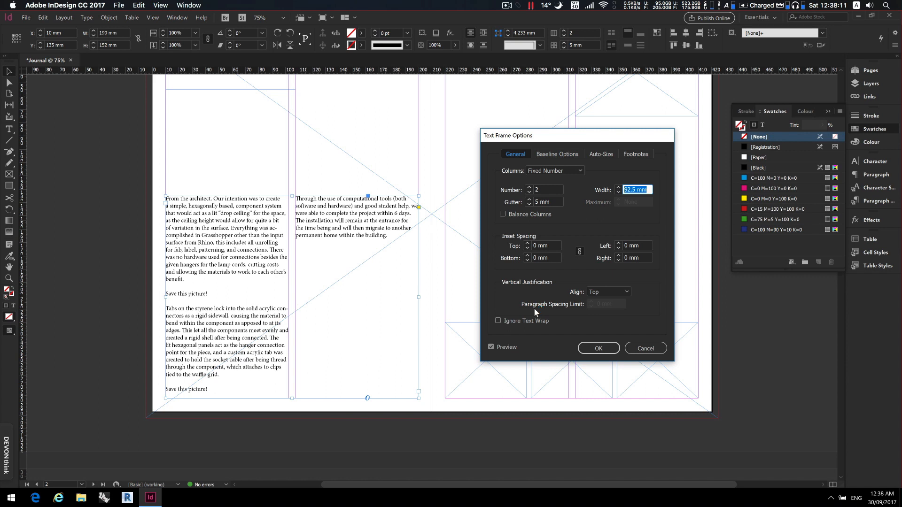
pyautogui.click(503, 214)
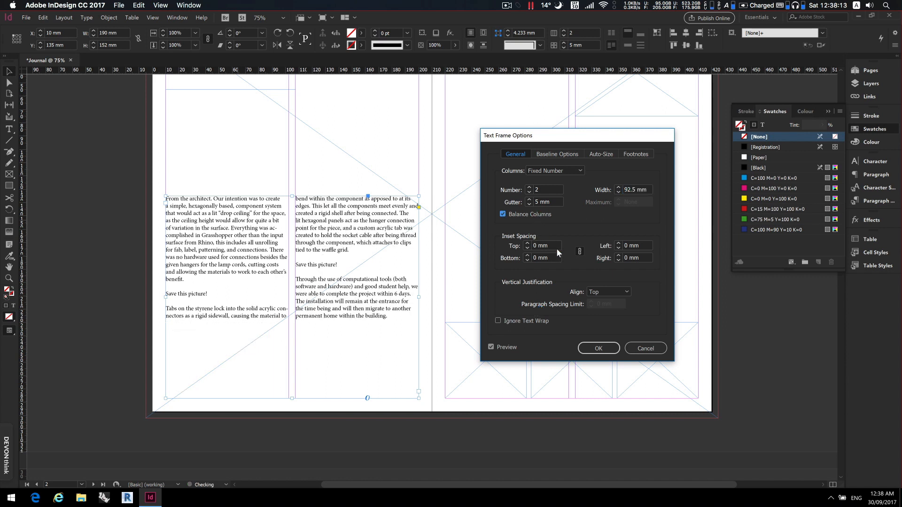
pyautogui.click(598, 348)
# - Shorten the two-column text frame to the height of its text and move it down to the page's bottom margin
pyautogui.moveTo(292, 399); pyautogui.dragTo(327, 347)
pyautogui.click(330, 232)
pyautogui.scroll(5, 330, 232)
pyautogui.scroll(-4, 330, 235)
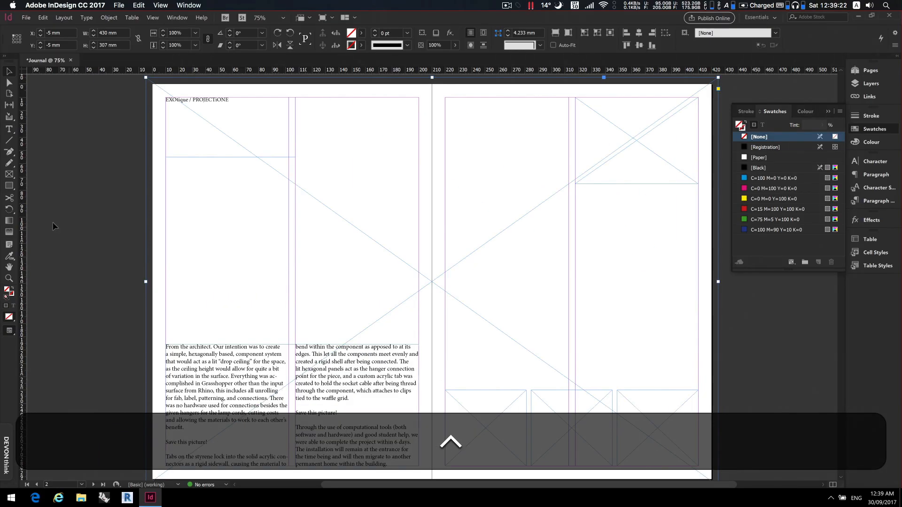
# - Turn off Hyphenate for the entire body text
pyautogui.click(9, 129)
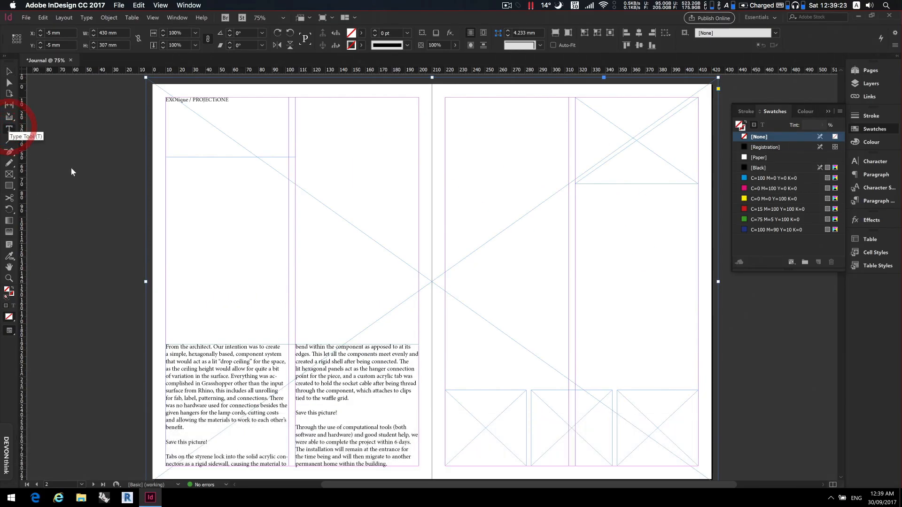
pyautogui.click(213, 364)
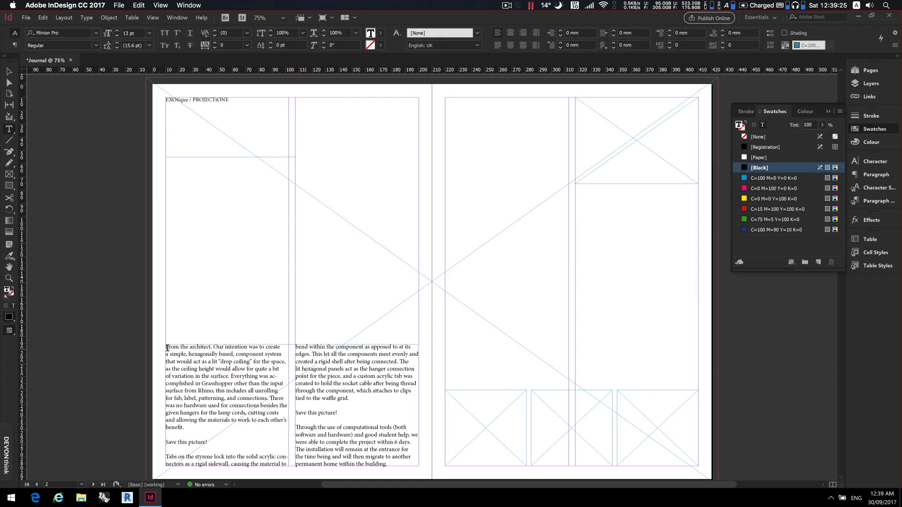
pyautogui.hotkey('ctrl', 'a')
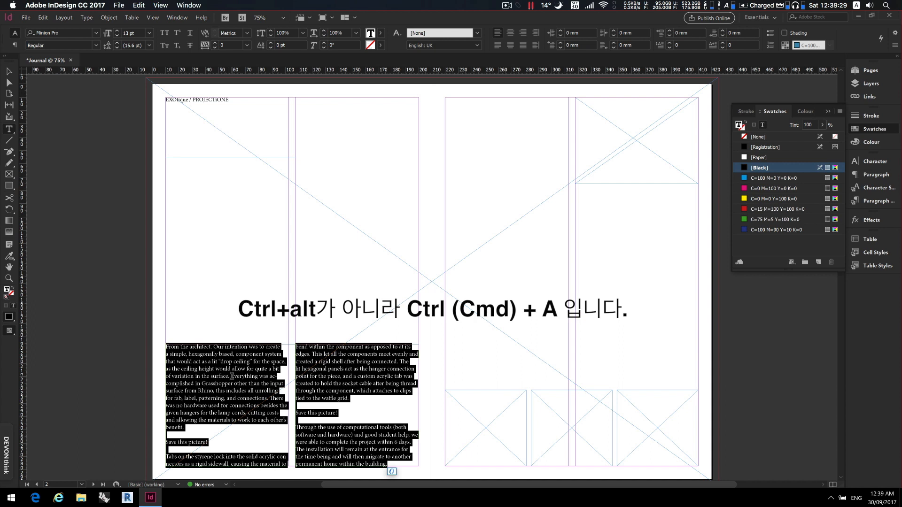
pyautogui.hotkey('ctrl', 'a')
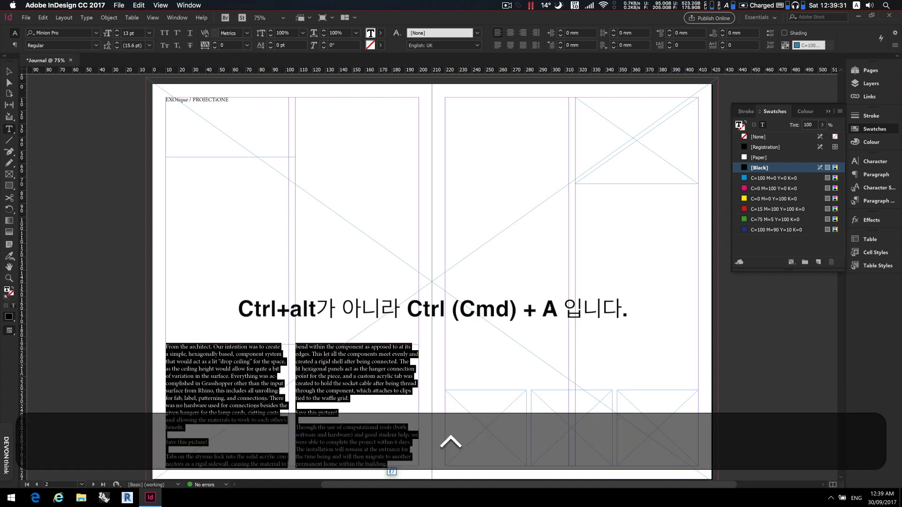
pyautogui.click(877, 175)
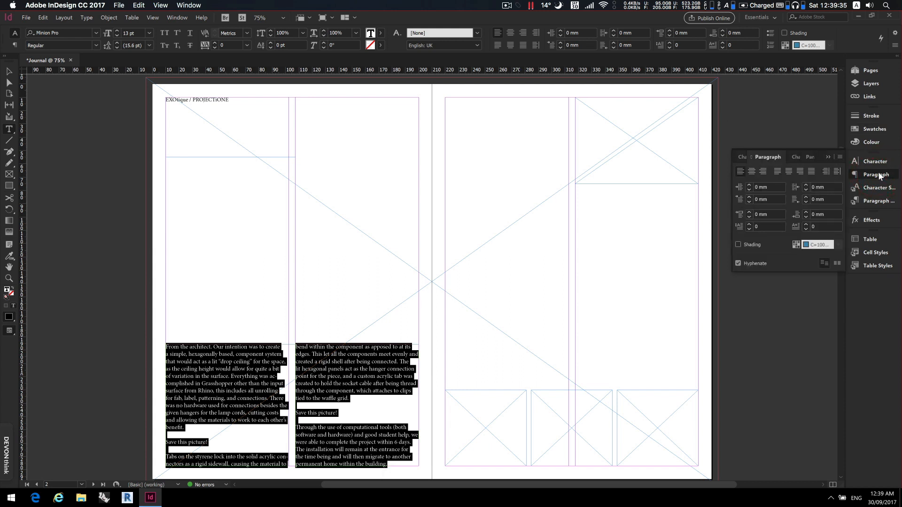
pyautogui.click(737, 264)
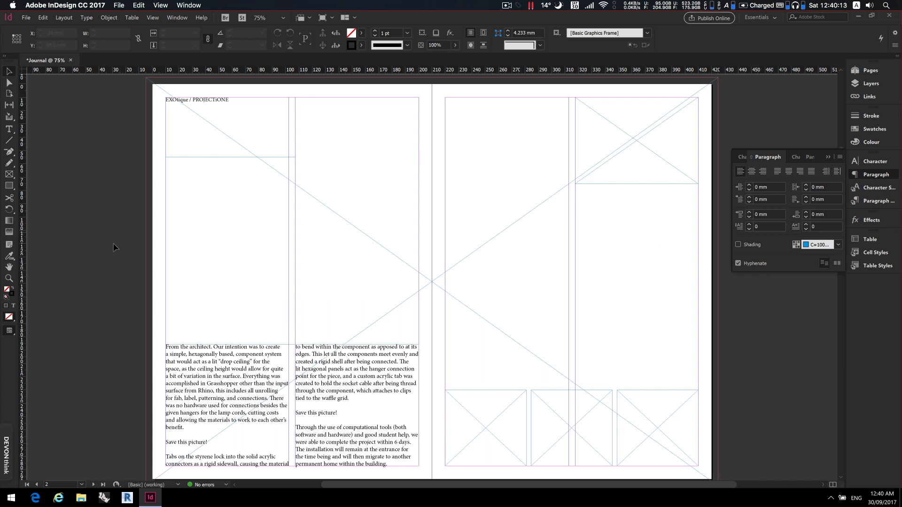
# - Display the character formatting settings with nothing selected on the spread
pyautogui.click(193, 235)
pyautogui.click(90, 144)
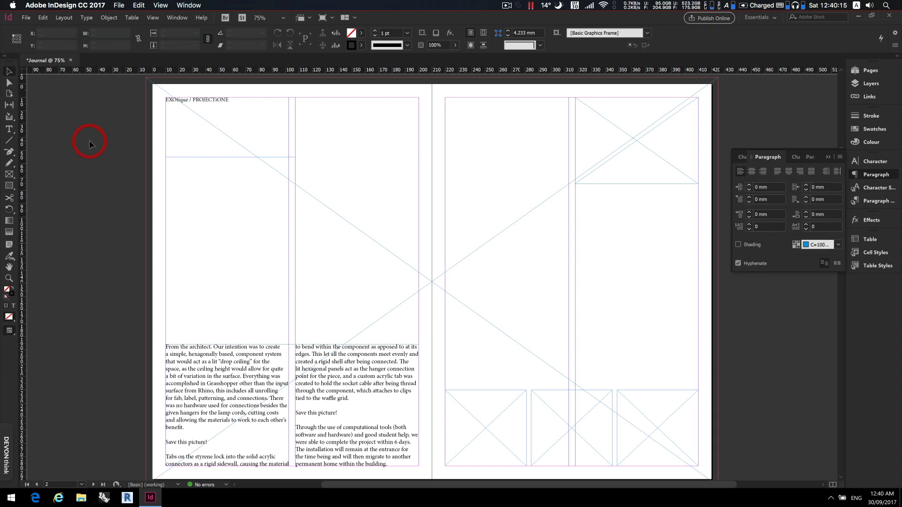
pyautogui.hotkey('ctrl', 't')
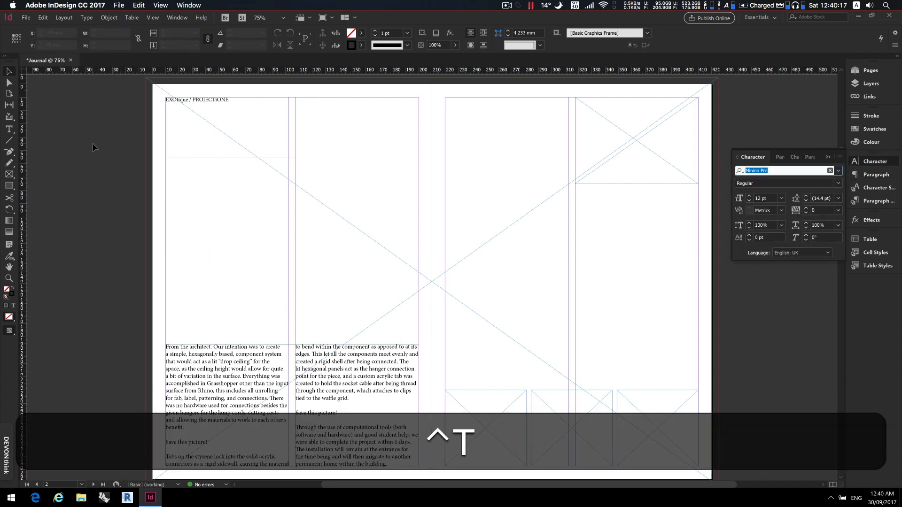
pyautogui.press('Escape')
pyautogui.click(93, 147)
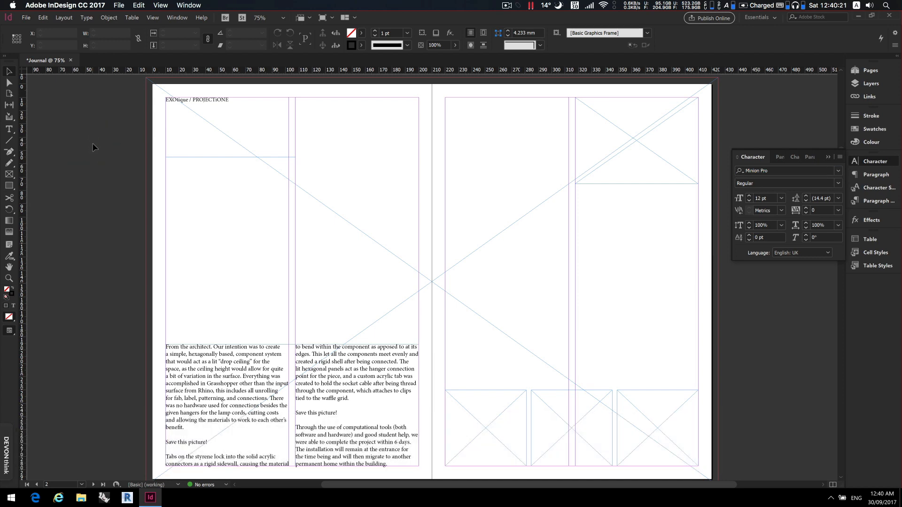
# - Save the document as Journal.indd on the Desktop and close it
pyautogui.click(26, 18)
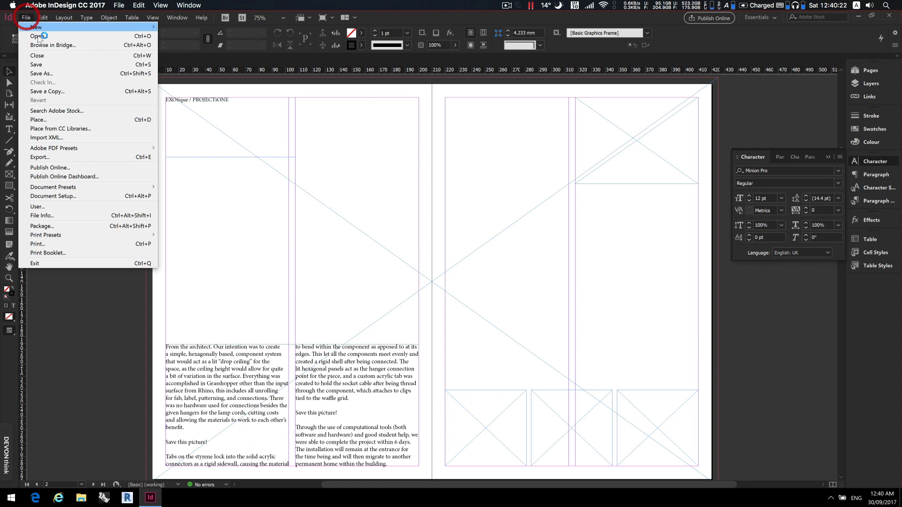
pyautogui.click(46, 64)
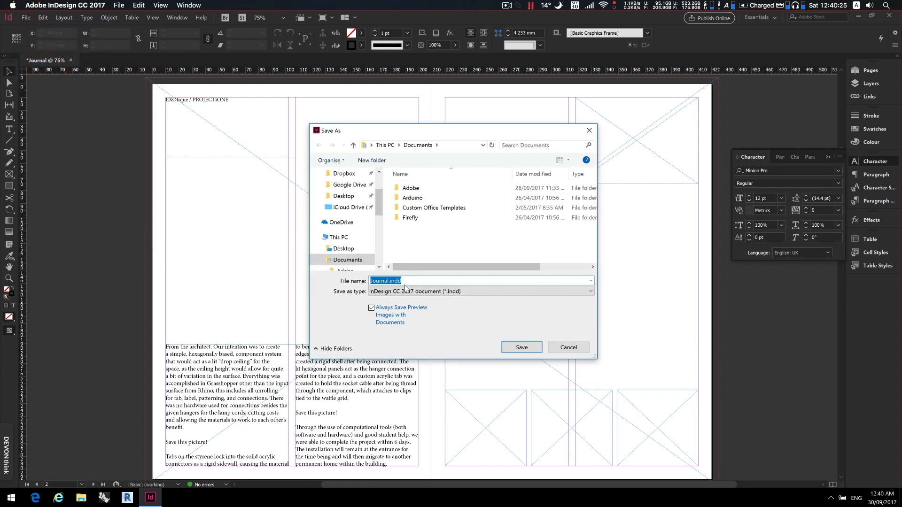
pyautogui.moveTo(380, 200); pyautogui.dragTo(379, 184)
pyautogui.click(343, 192)
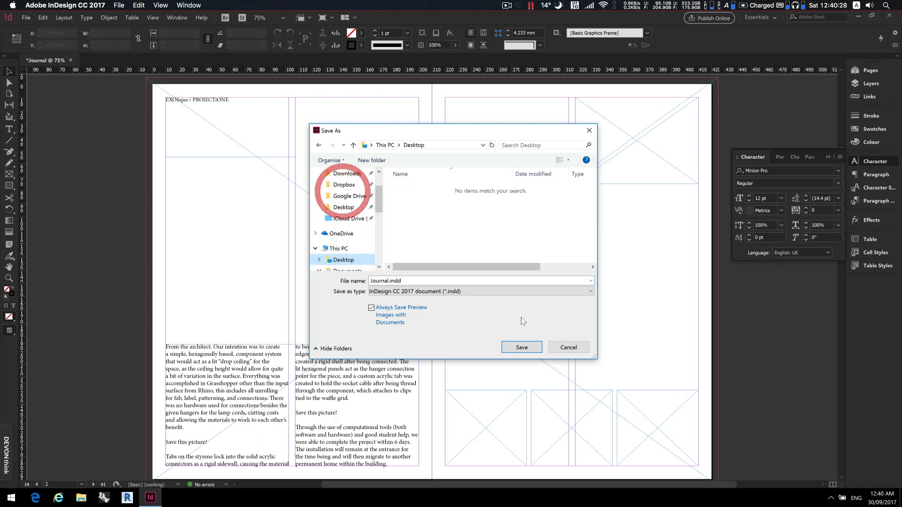
pyautogui.click(521, 347)
pyautogui.click(27, 17)
pyautogui.click(42, 62)
pyautogui.click(168, 97)
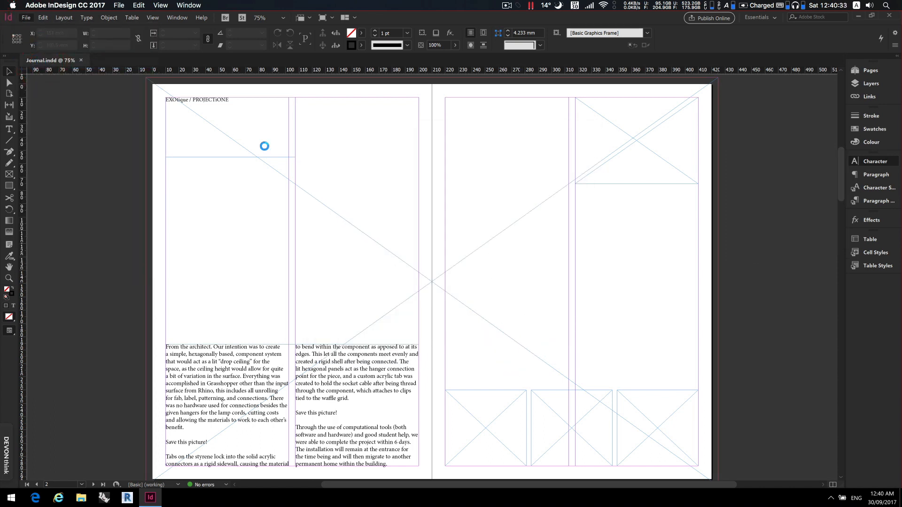
pyautogui.hotkey('ctrl', 'w')
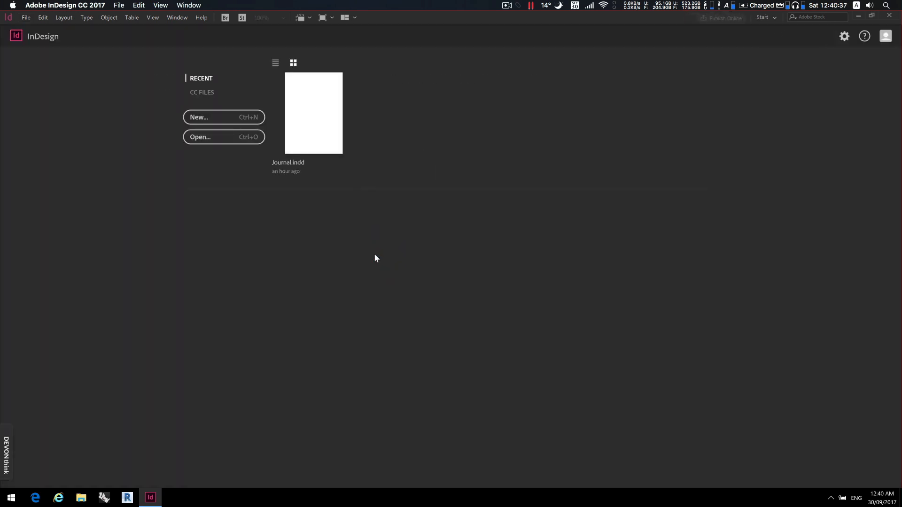
# - Turn off Hyphenate in the default paragraph settings while no document is open
pyautogui.click(177, 18)
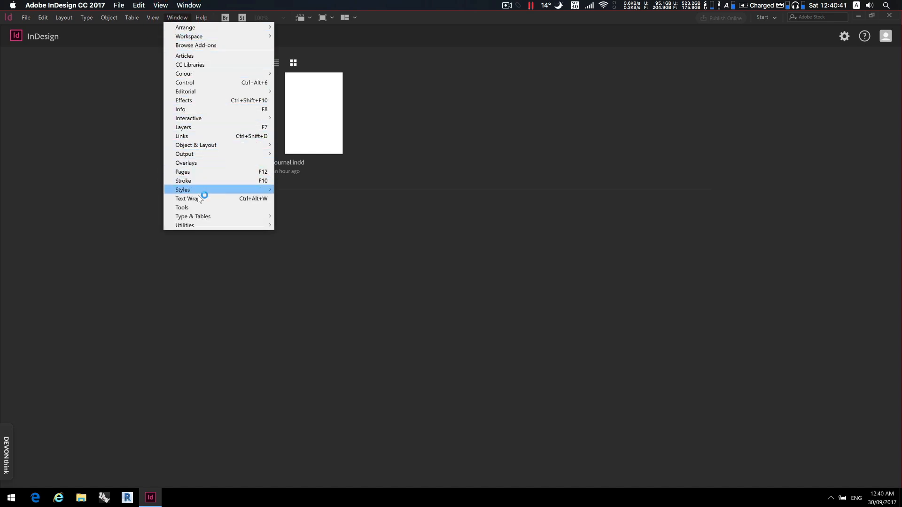
pyautogui.moveTo(213, 217)
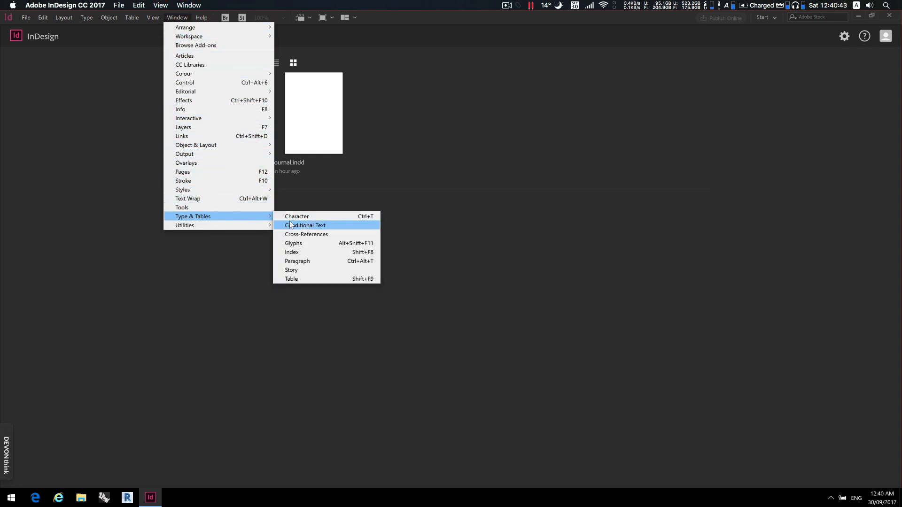
pyautogui.click(309, 259)
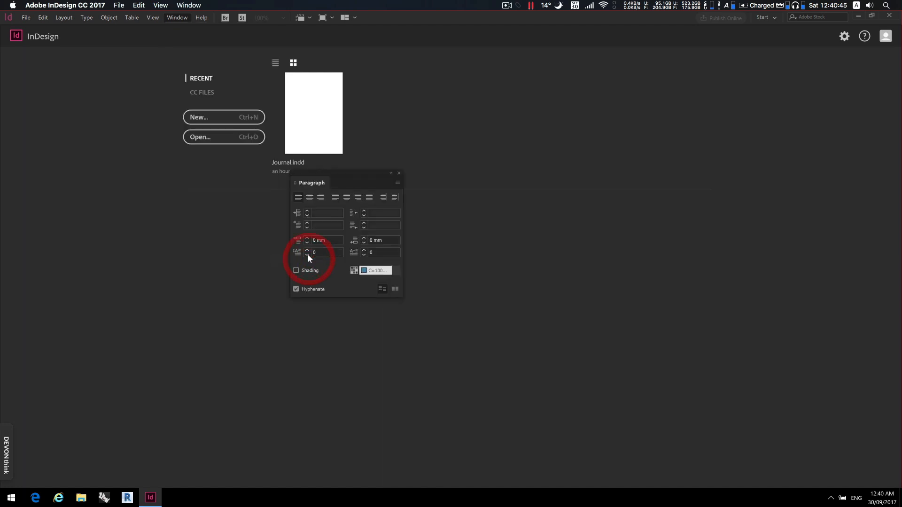
pyautogui.moveTo(344, 170); pyautogui.dragTo(604, 169)
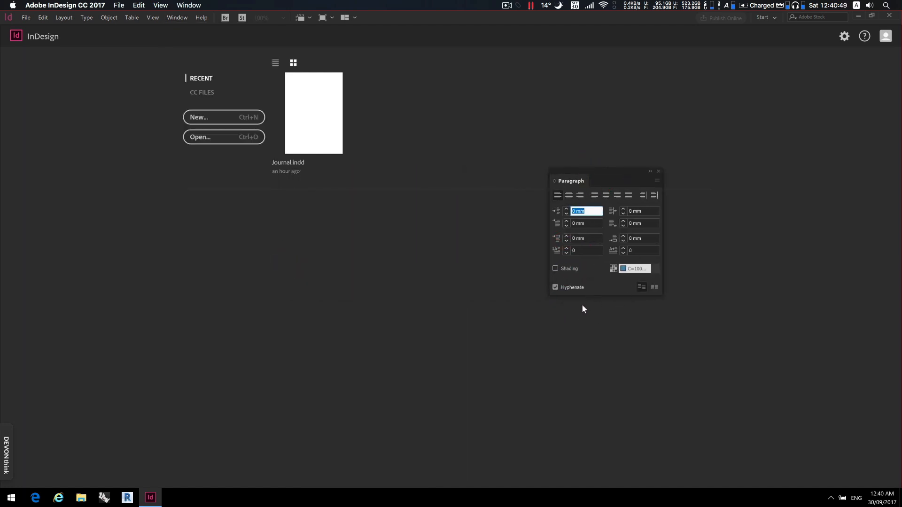
pyautogui.click(555, 287)
pyautogui.click(658, 171)
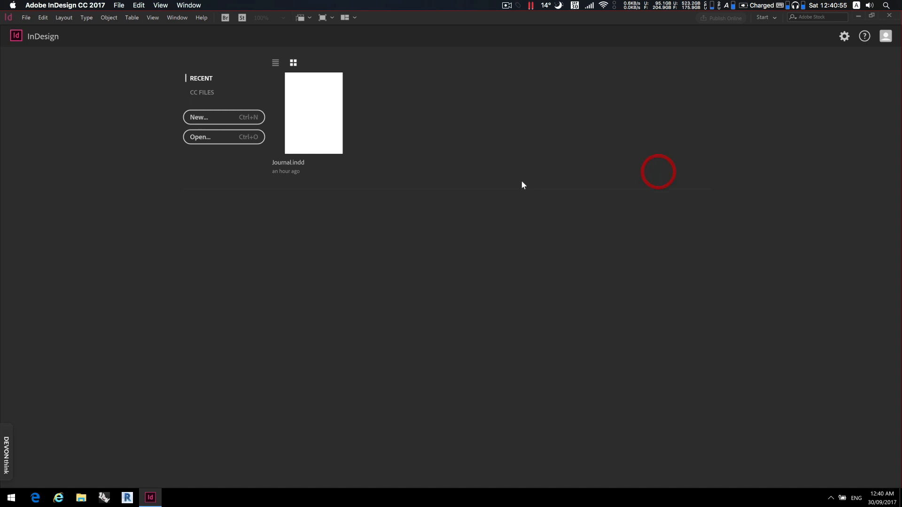
# - Create a one-page portrait A4 print document in millimetres
pyautogui.click(217, 119)
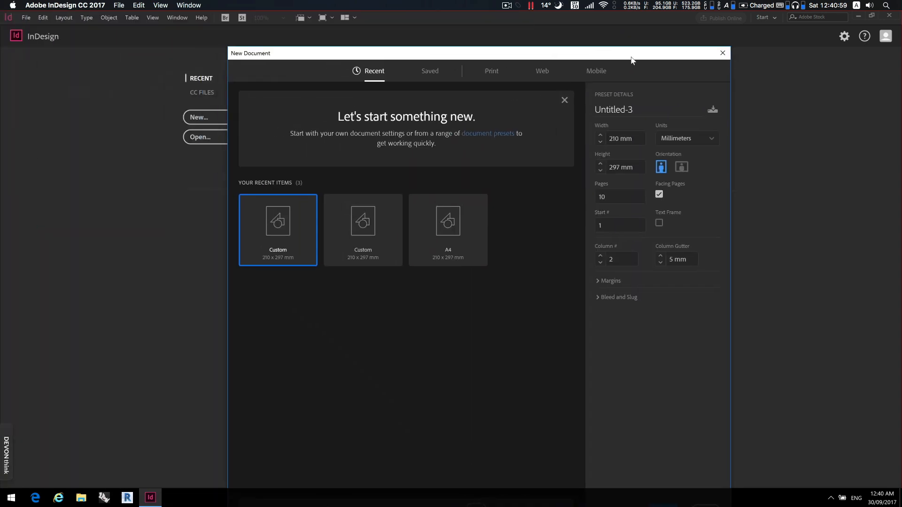
pyautogui.click(485, 70)
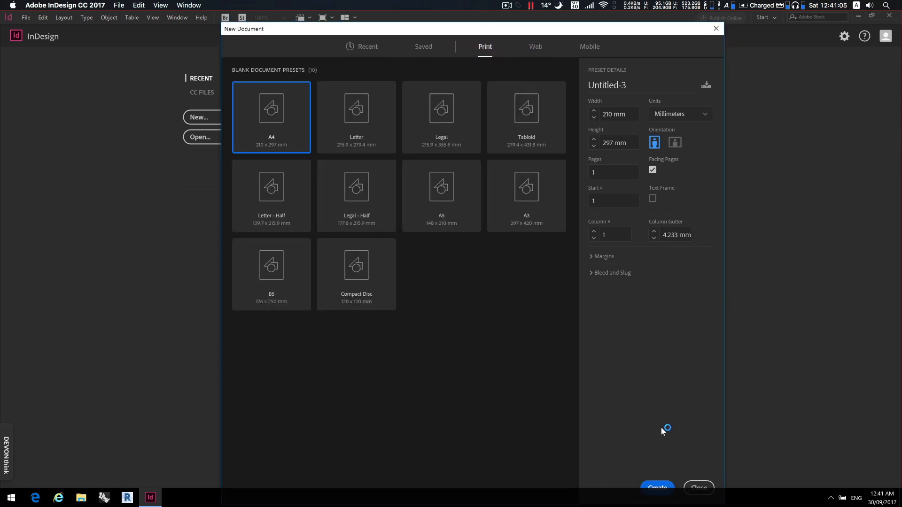
pyautogui.click(657, 487)
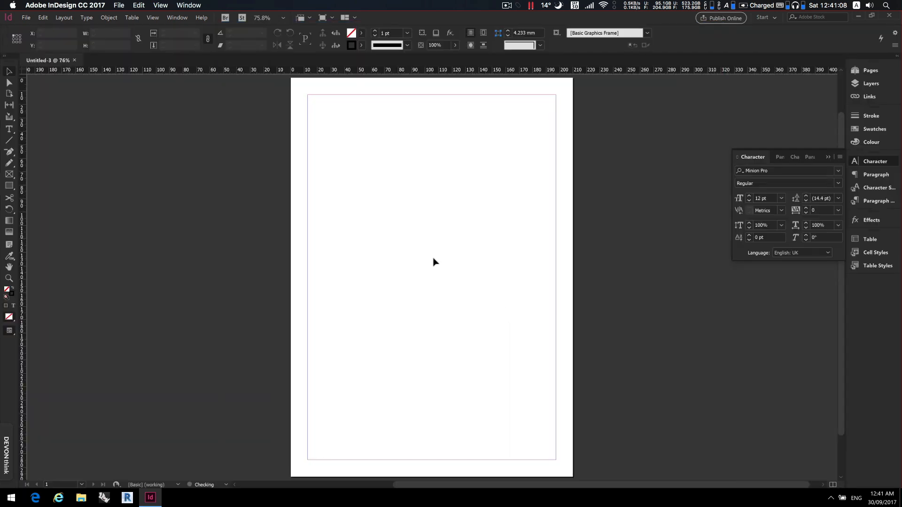
pyautogui.click(414, 242)
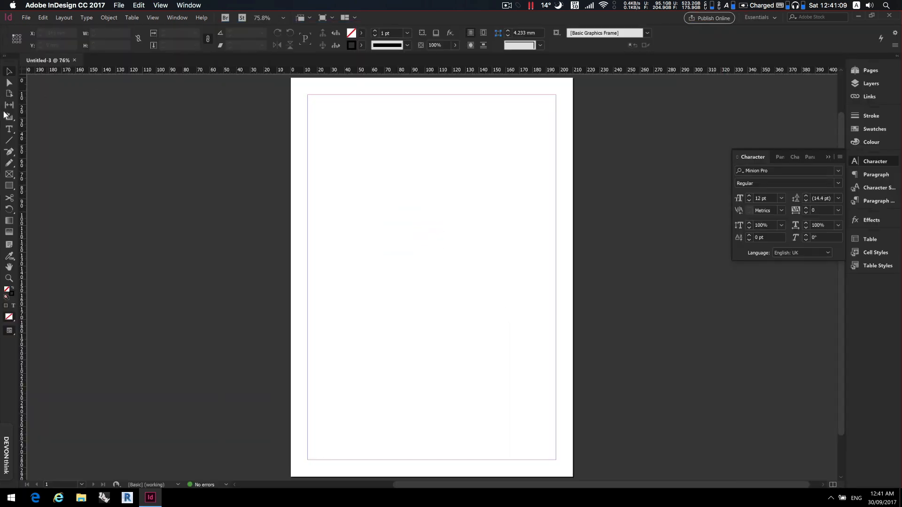
# - Draw a text frame about 106 by 90 mm, enter "asdfasdfadsfad", and show the paragraph settings for that text
pyautogui.click(9, 130)
pyautogui.moveTo(340, 188); pyautogui.dragTo(482, 309)
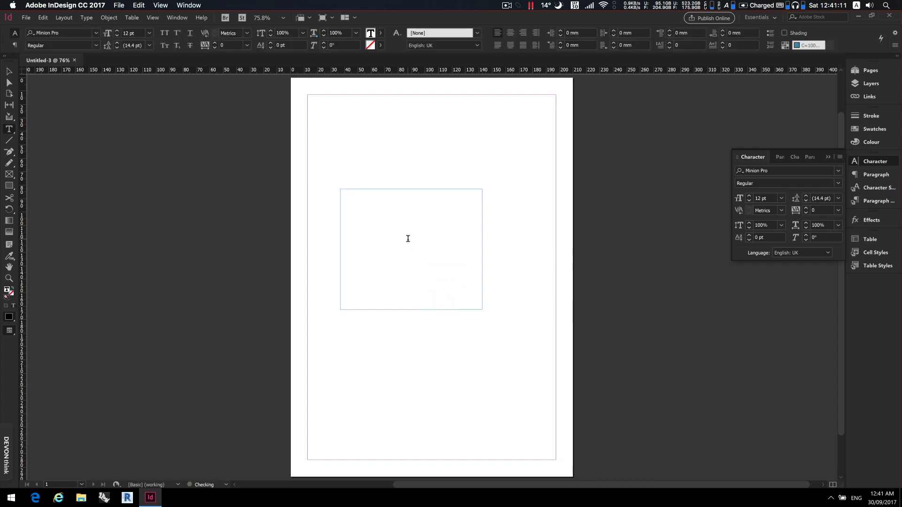
pyautogui.write('asdfasdfadsfad')
pyautogui.moveTo(424, 245); pyautogui.dragTo(302, 146)
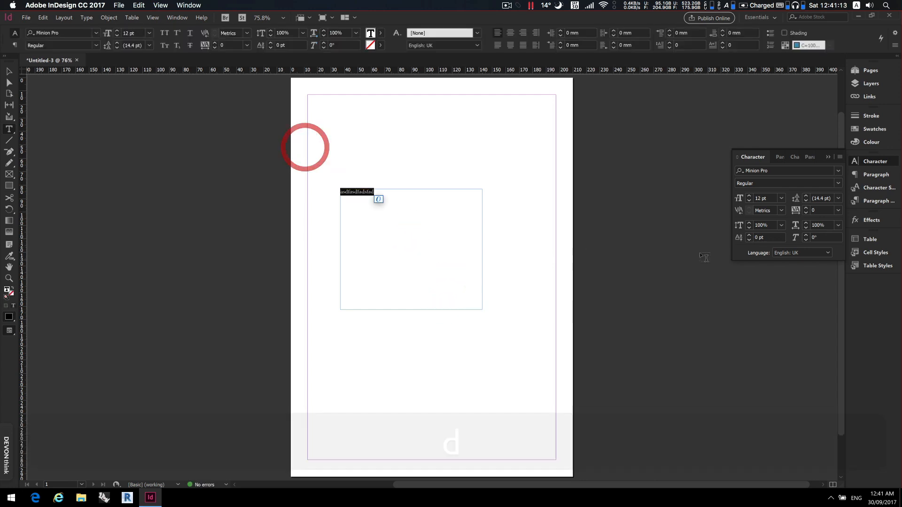
pyautogui.click(872, 174)
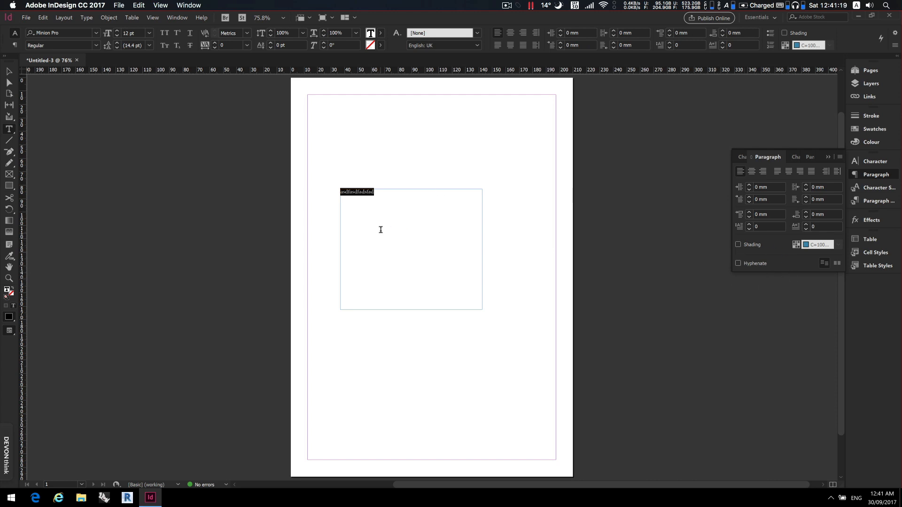
# - Select the sample text frame as an object, and draw a second, shallower text frame above it
pyautogui.click(12, 72)
pyautogui.click(359, 140)
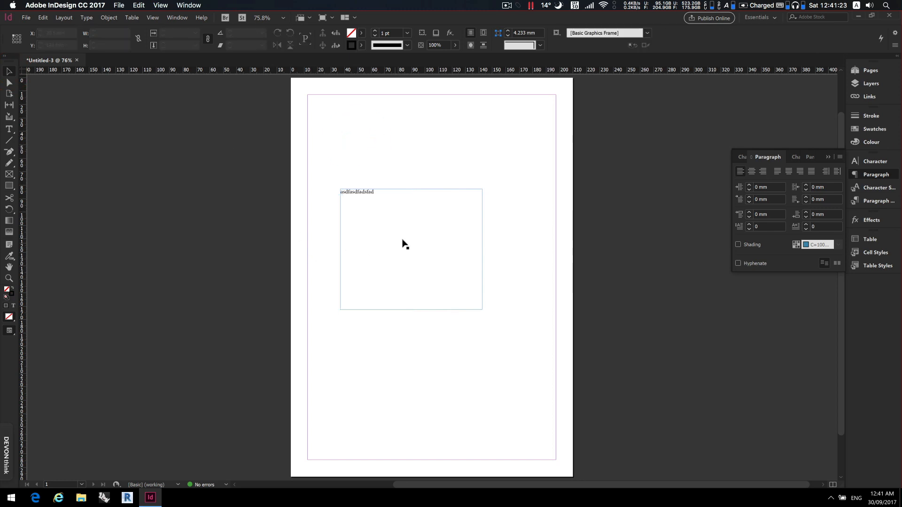
pyautogui.moveTo(327, 178); pyautogui.dragTo(506, 335)
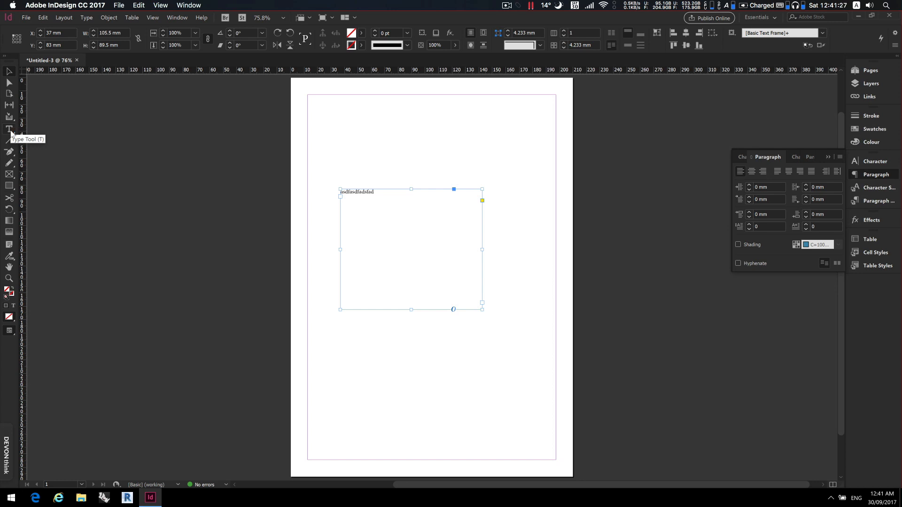
pyautogui.click(10, 131)
pyautogui.moveTo(430, 157); pyautogui.dragTo(493, 166)
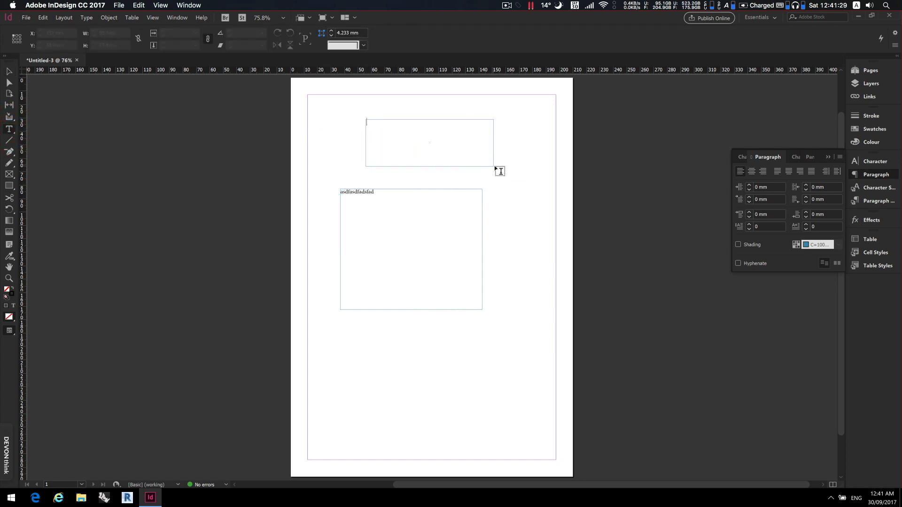
# - Draw an empty rectangle frame about 119 by 67 mm below the sample text frame, and turn it into a text frame with the Type tool
pyautogui.press('Escape')
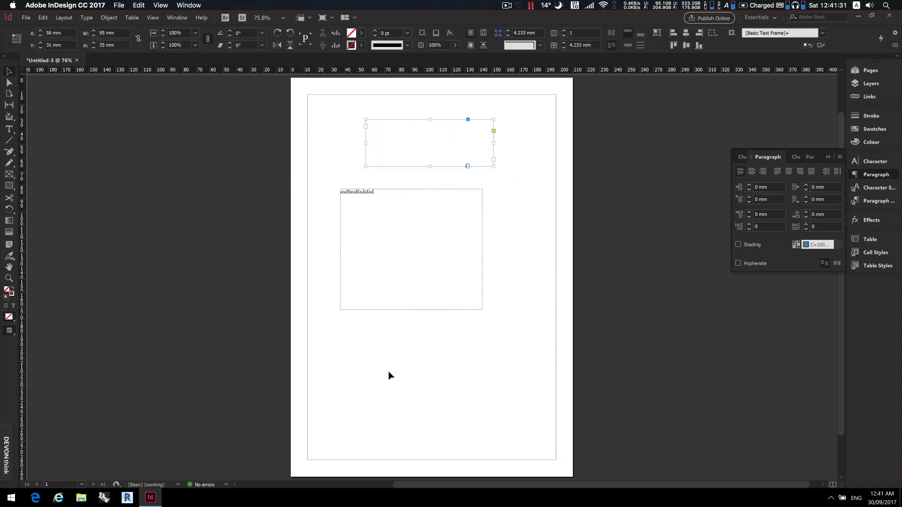
pyautogui.press('f')
pyautogui.moveTo(341, 343); pyautogui.dragTo(500, 432)
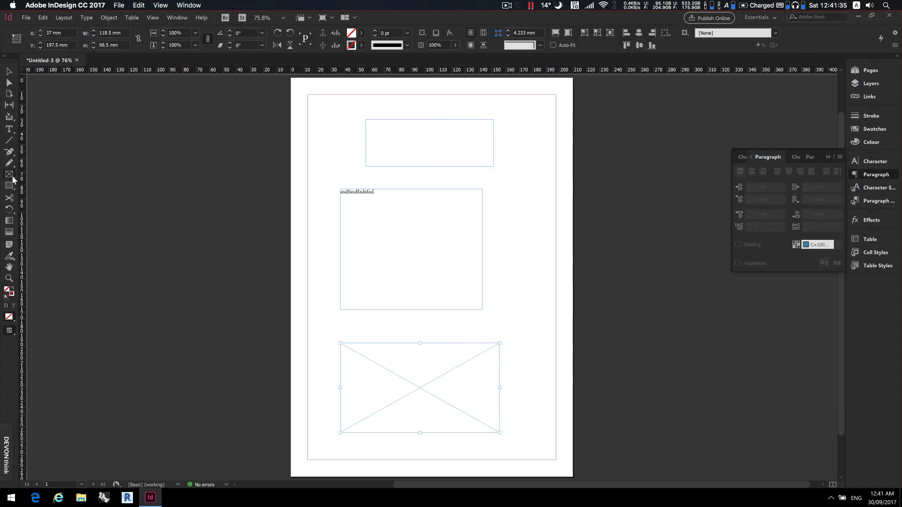
pyautogui.click(8, 71)
pyautogui.click(9, 128)
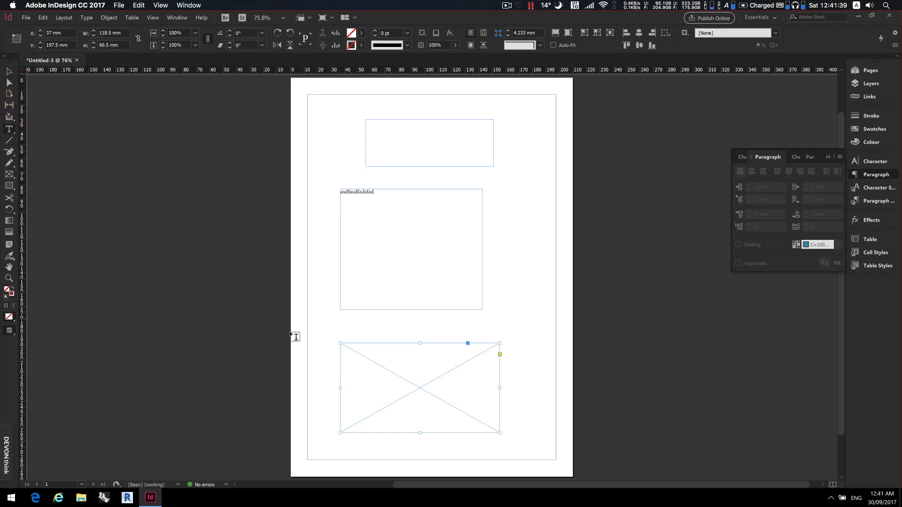
pyautogui.click(387, 369)
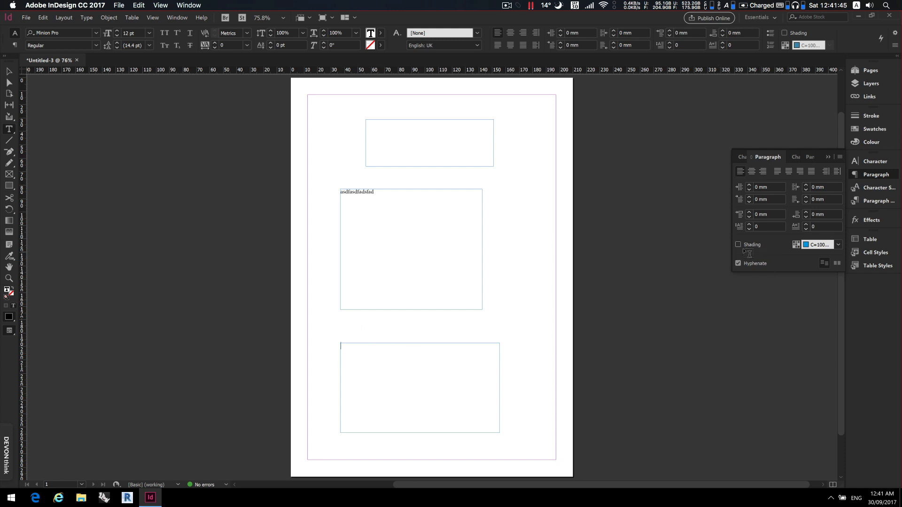
pyautogui.click(8, 71)
pyautogui.click(232, 188)
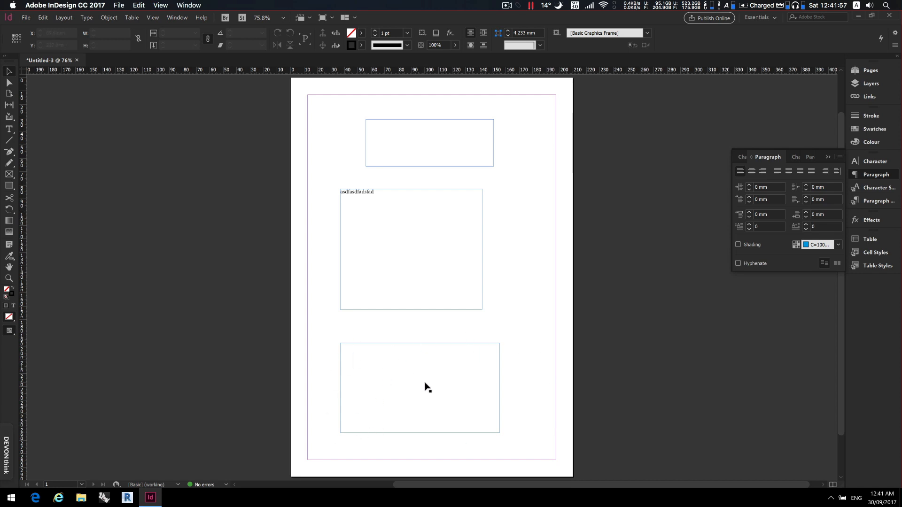
# - Draw another text frame with the Type tool above the sample text, overlapping the uppermost frame, and select it as an object
pyautogui.press('t')
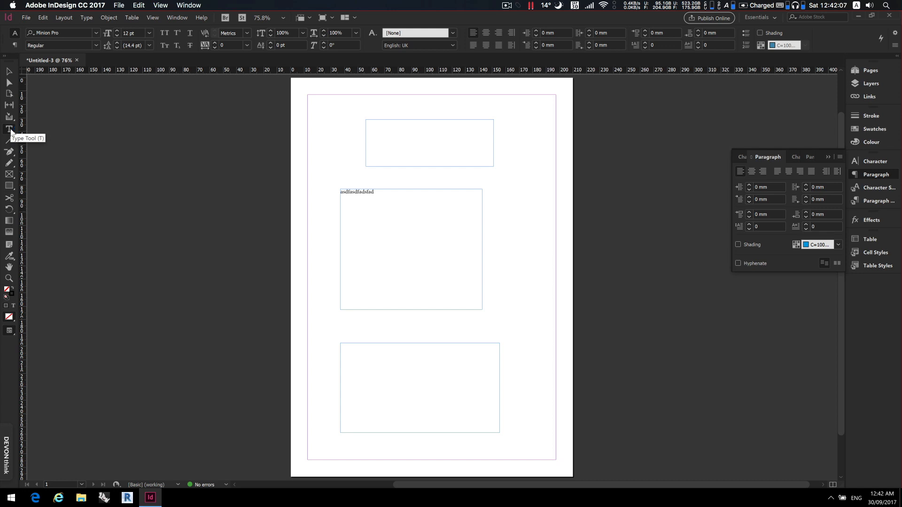
pyautogui.click(470, 291)
pyautogui.moveTo(320, 145); pyautogui.dragTo(444, 183)
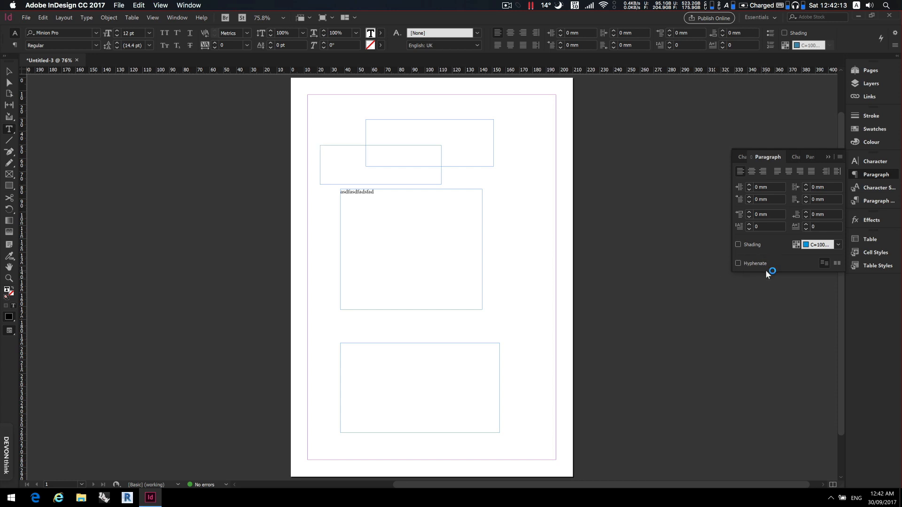
pyautogui.click(349, 162)
pyautogui.click(9, 72)
# - Close the test document without saving it, and reopen the recent file Journal.indd
pyautogui.click(26, 18)
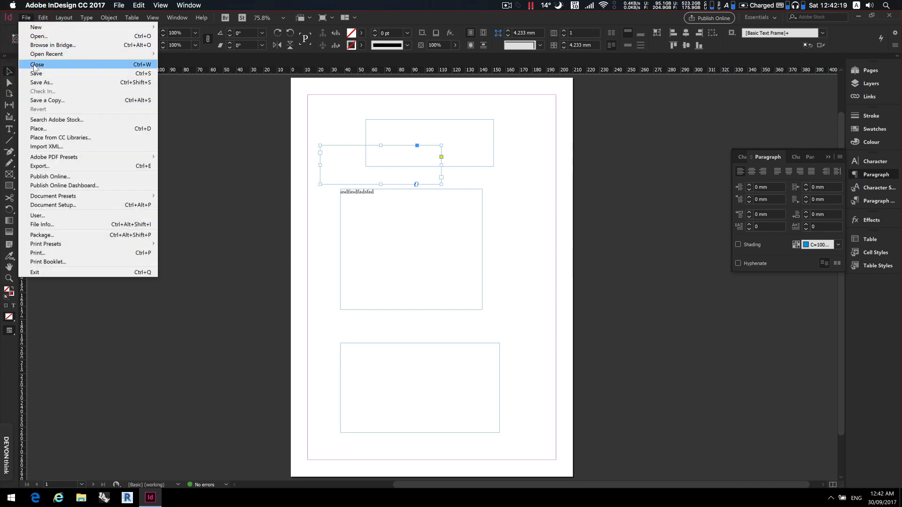
pyautogui.click(38, 65)
pyautogui.click(499, 266)
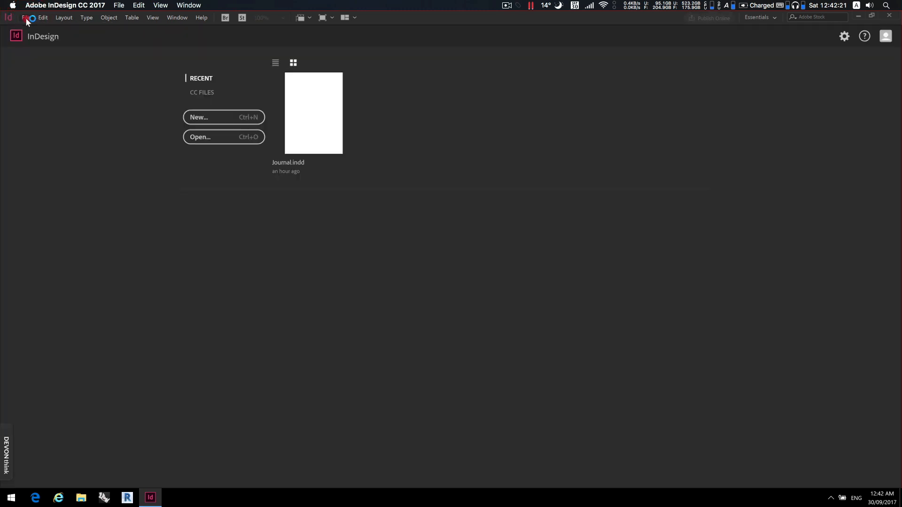
pyautogui.click(26, 18)
pyautogui.click(209, 173)
pyautogui.click(314, 113)
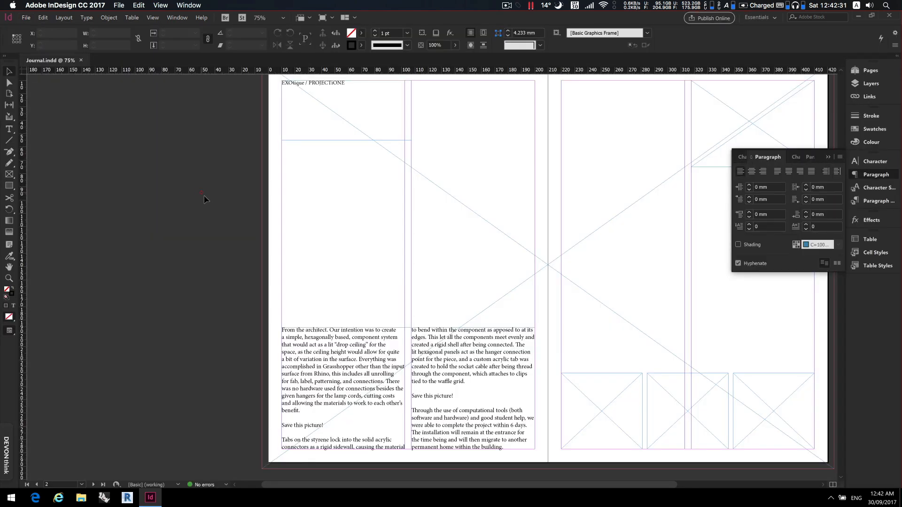
pyautogui.moveTo(447, 250); pyautogui.dragTo(351, 259)
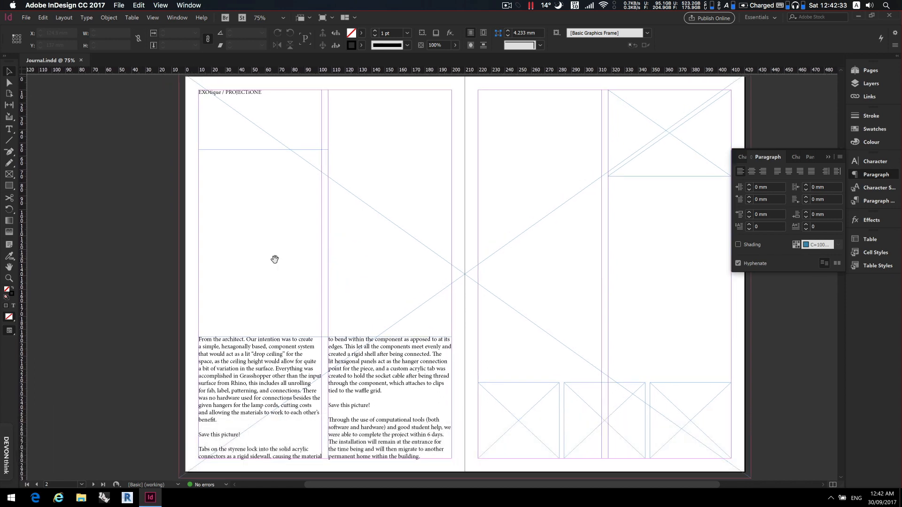